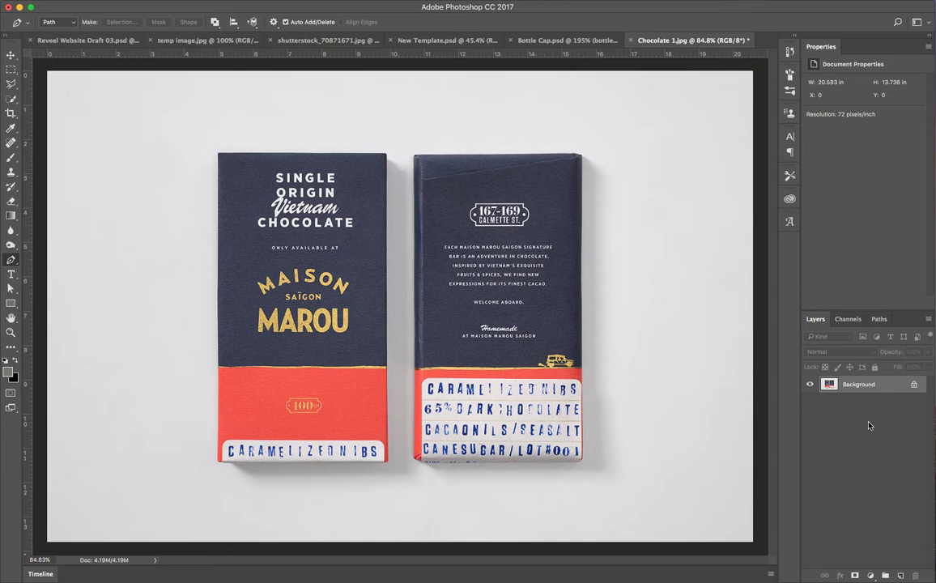
Duplicate the Background layer and hide the original.
key(super+j)
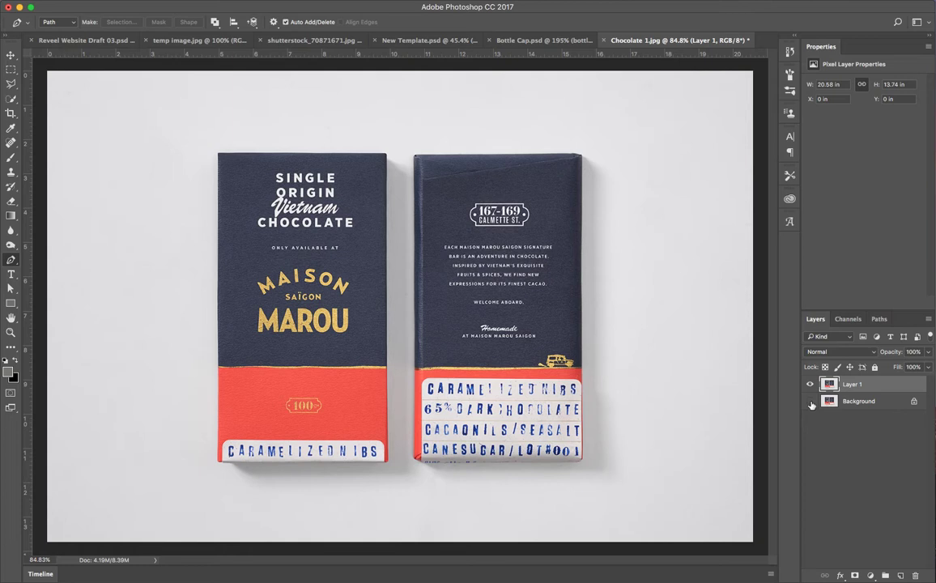
click(811, 402)
Start a Pen tool path on the front chocolate bar's top edge and trace it to the bar's upper-left corner.
scroll(326, 161, up, 5)
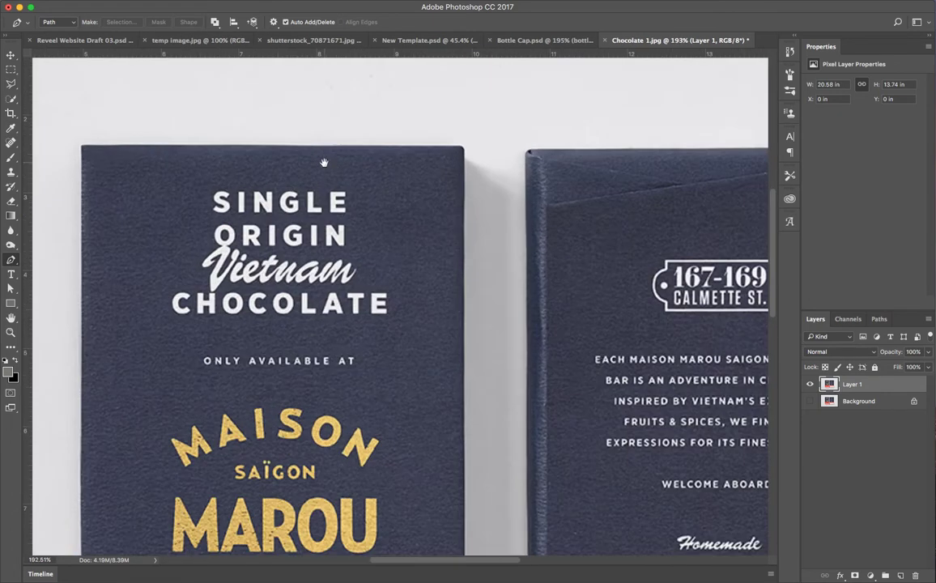
scroll(326, 160, up, 3)
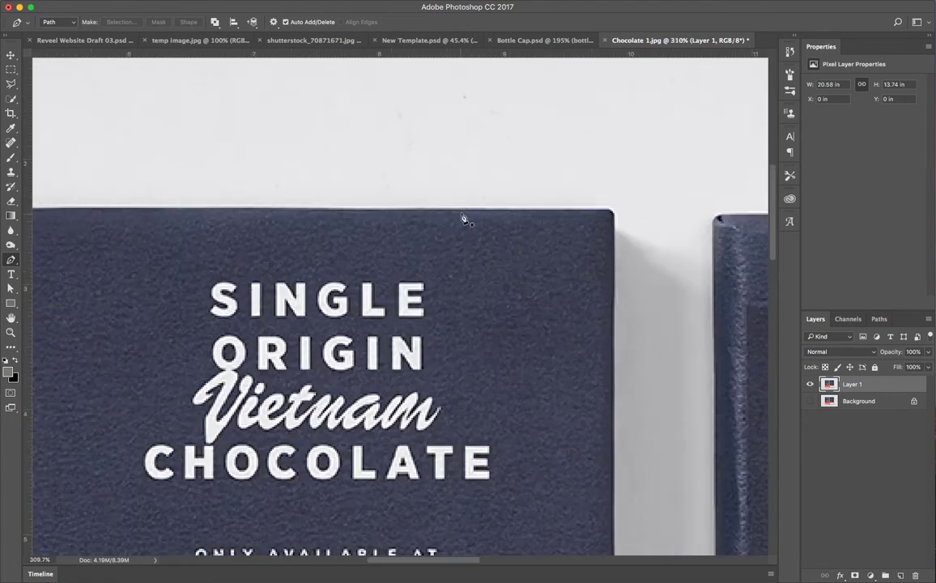
click(465, 210)
drag(247, 209, 457, 260)
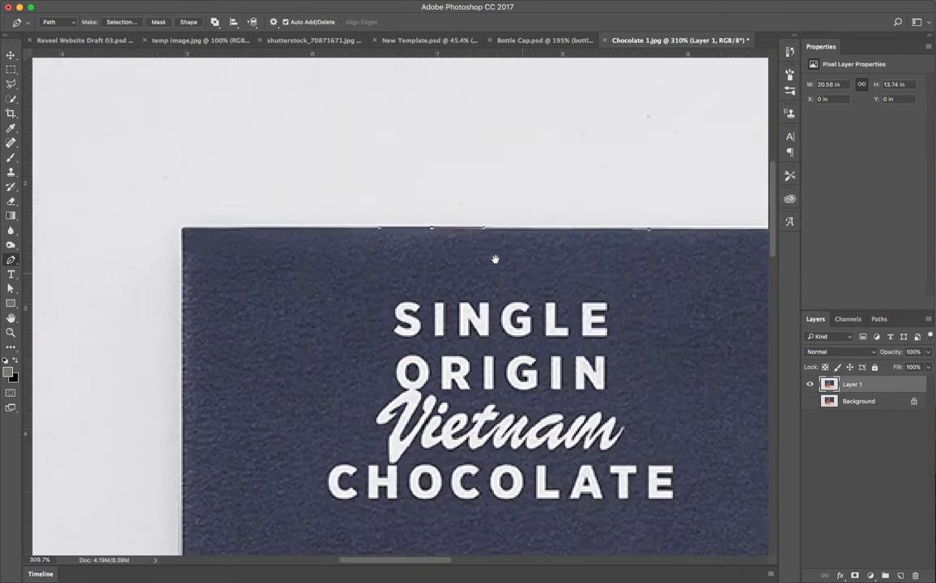
click(391, 235)
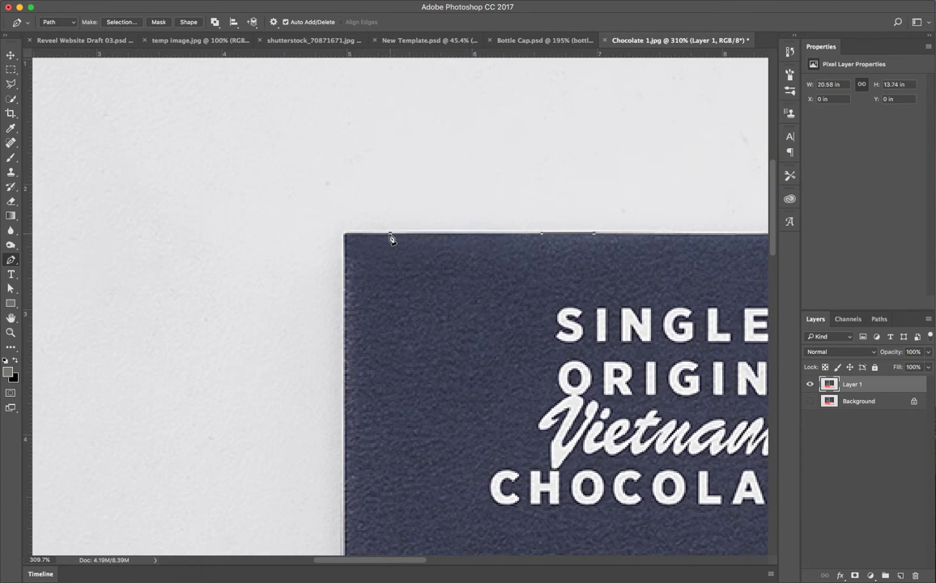
click(344, 235)
Continue the path down the front bar's left edge to its lower-left corner.
scroll(348, 303, down, 5)
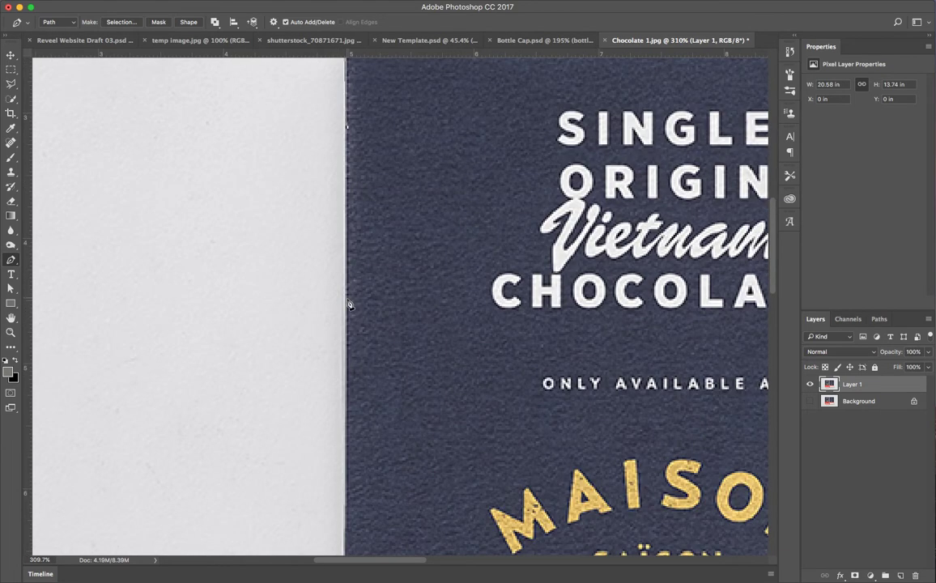
scroll(350, 307, down, 5)
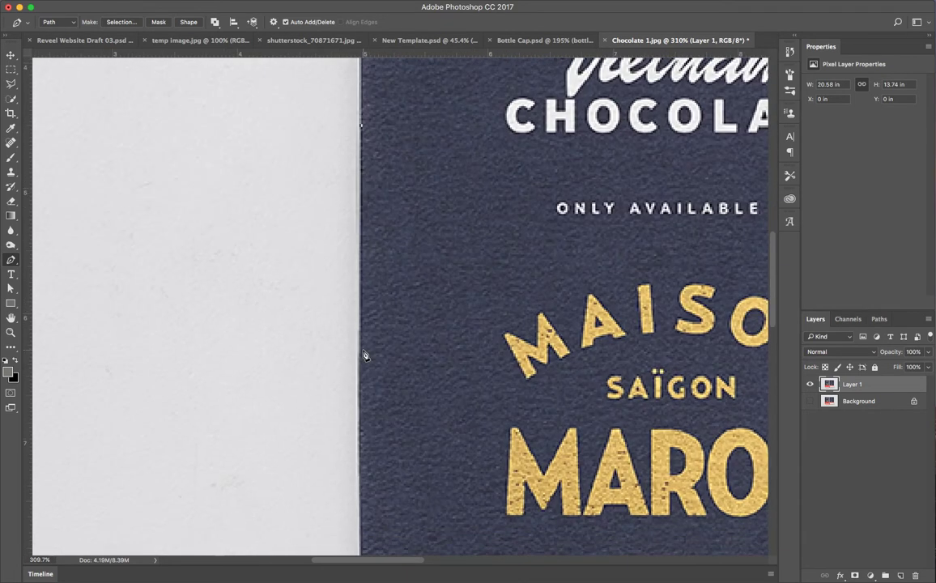
scroll(362, 354, down, 5)
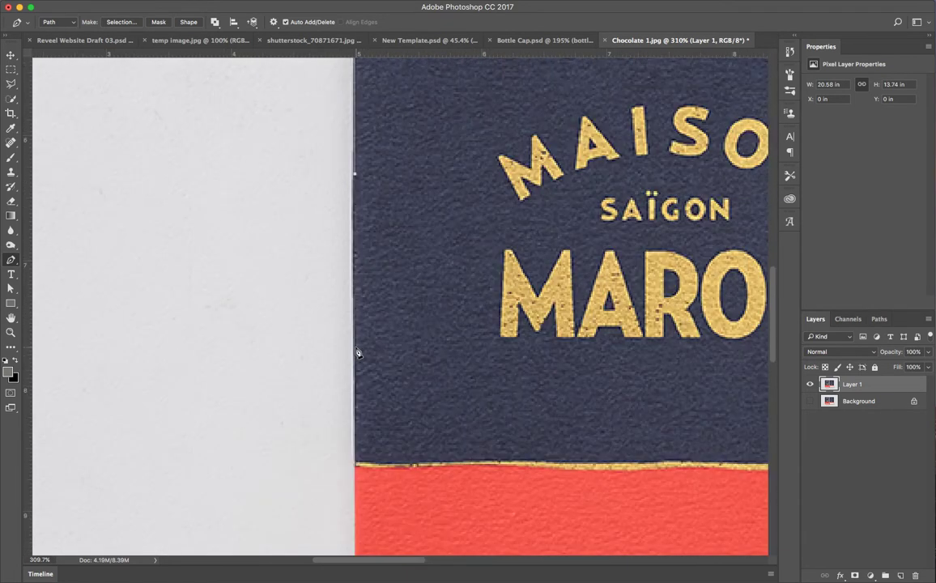
scroll(361, 350, down, 5)
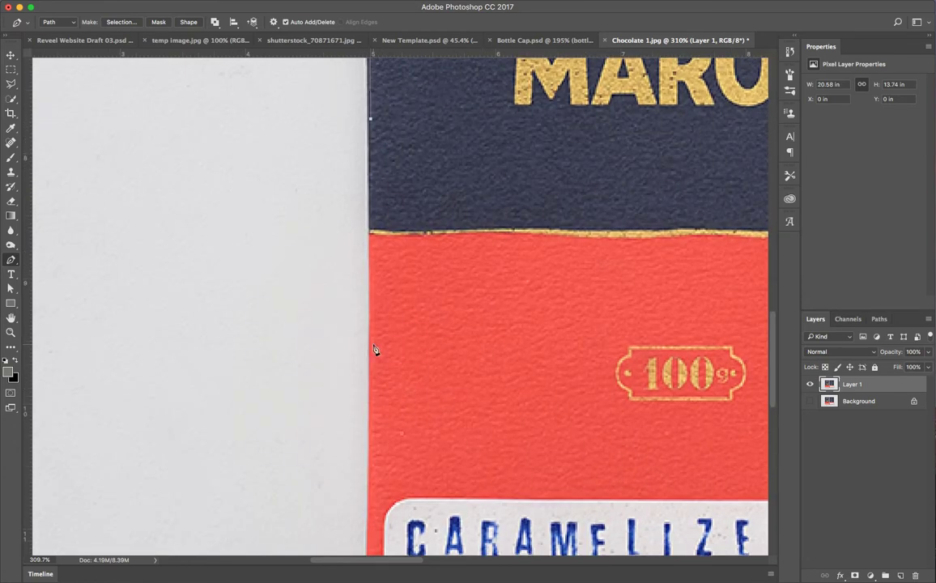
scroll(360, 243, down, 6)
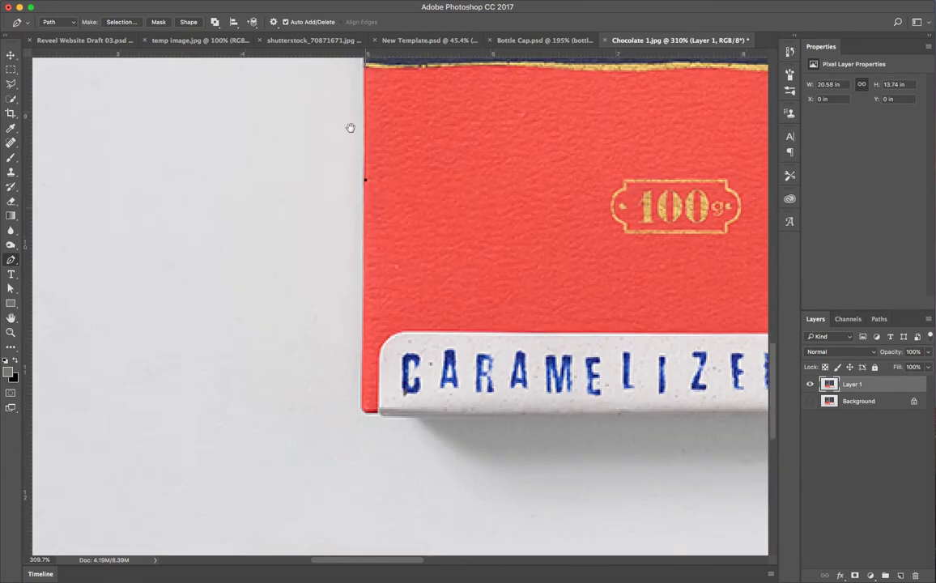
click(350, 219)
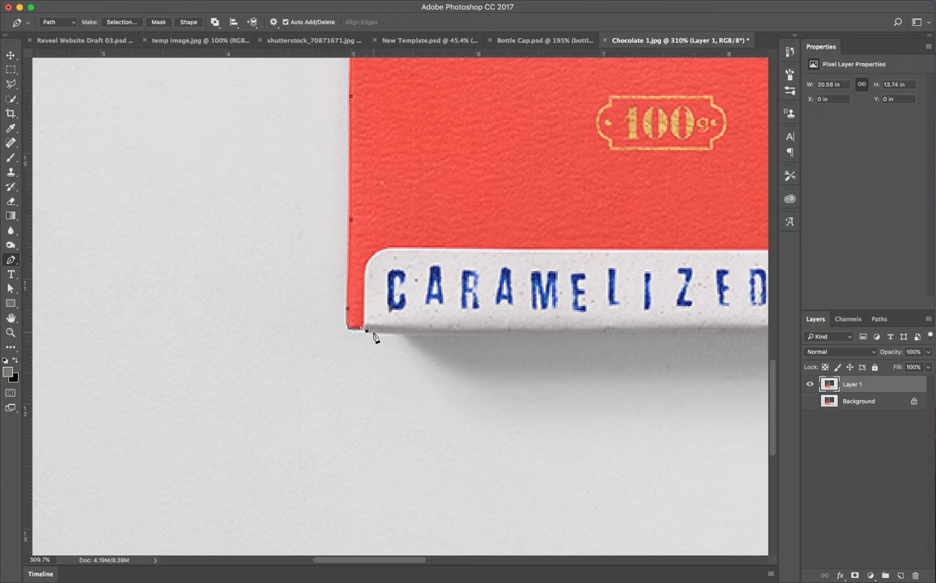
Trace the path along the front bar's bottom edge to its lower-right corner.
scroll(464, 341, right, 4)
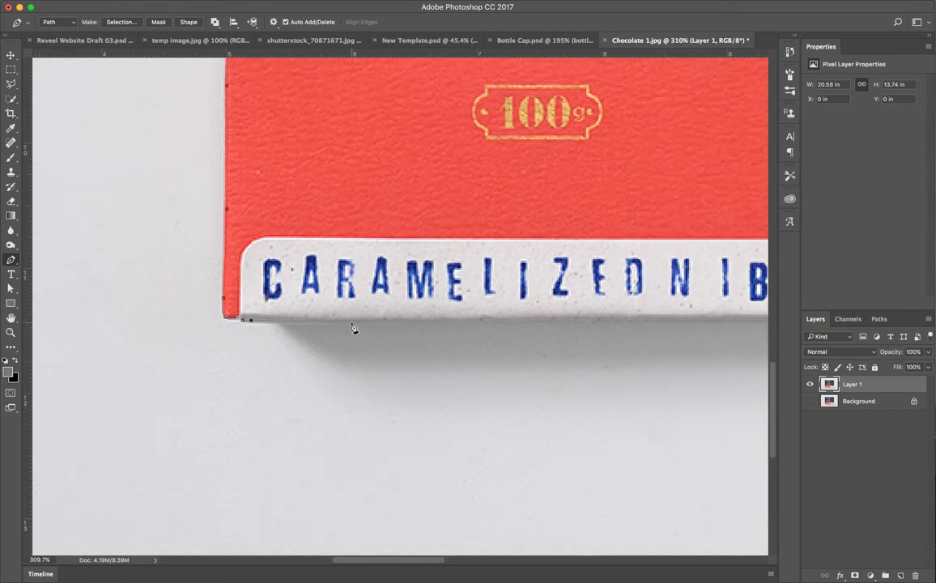
scroll(364, 328, right, 3)
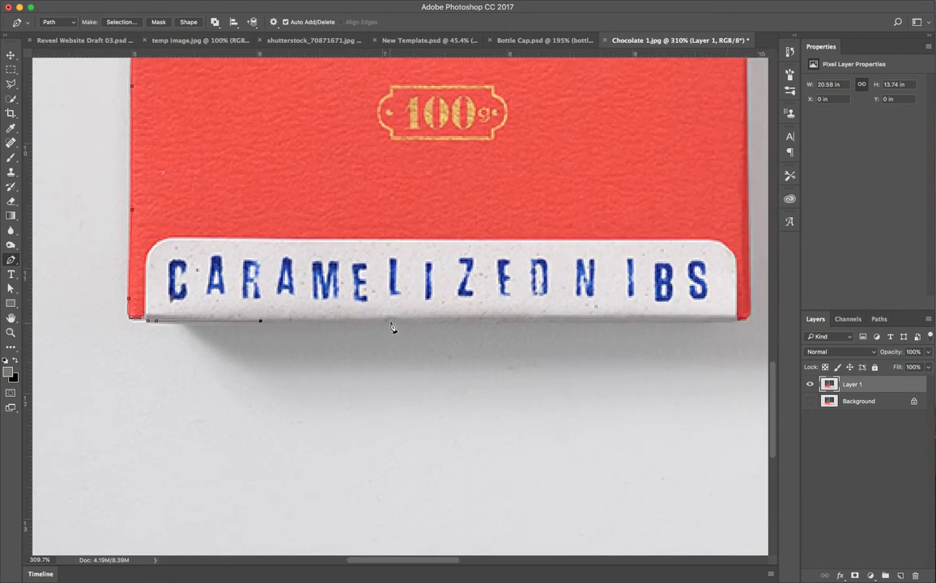
scroll(381, 329, right, 2)
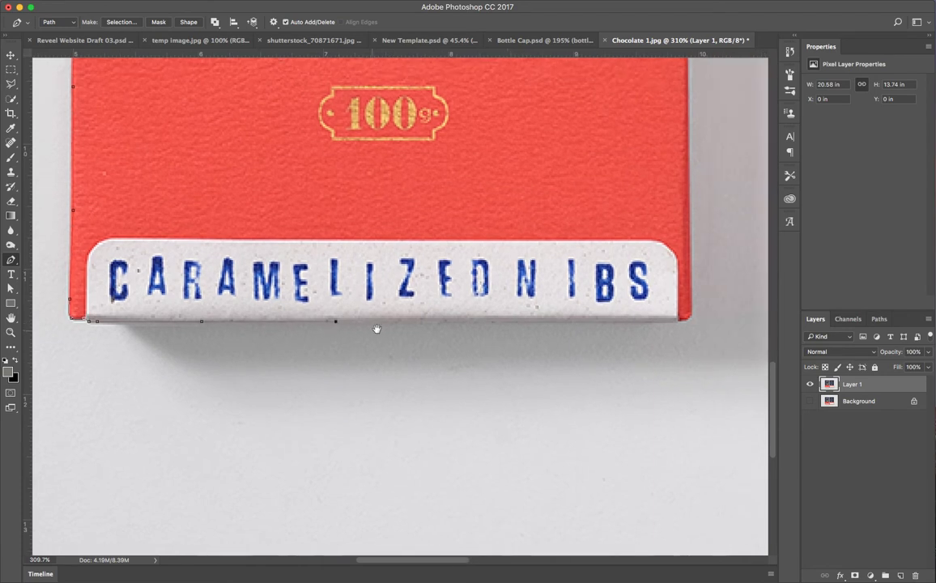
scroll(454, 329, right, 3)
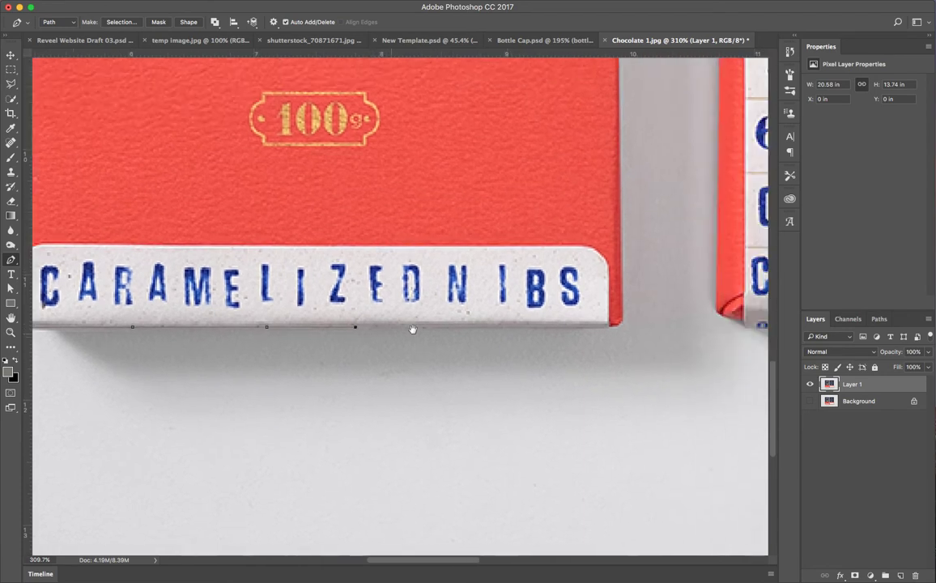
scroll(433, 334, right, 5)
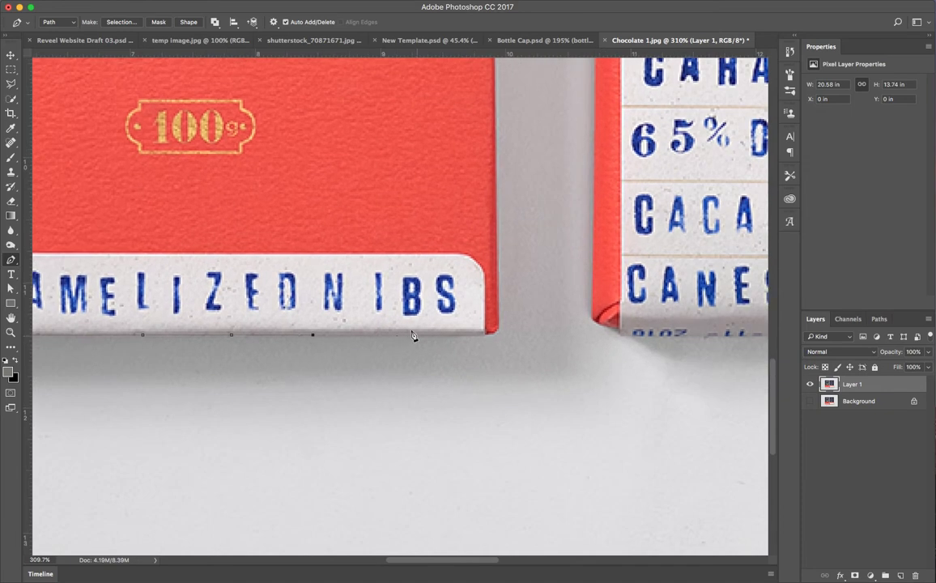
click(419, 334)
click(475, 335)
click(487, 334)
Trace the path up the front bar's right edge, around the upper-right corner, and close it at the starting point.
scroll(499, 292, up, 5)
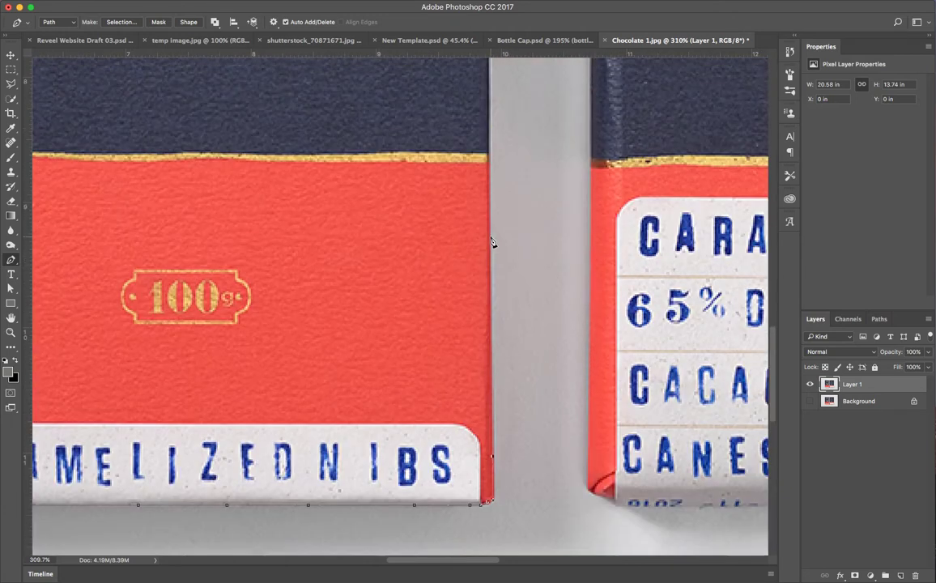
scroll(491, 236, up, 7)
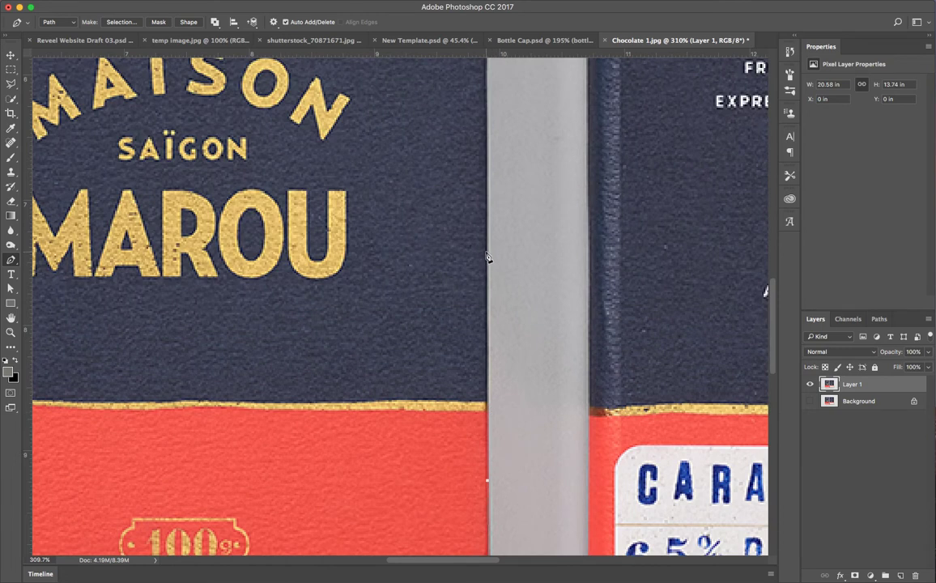
scroll(487, 257, up, 7)
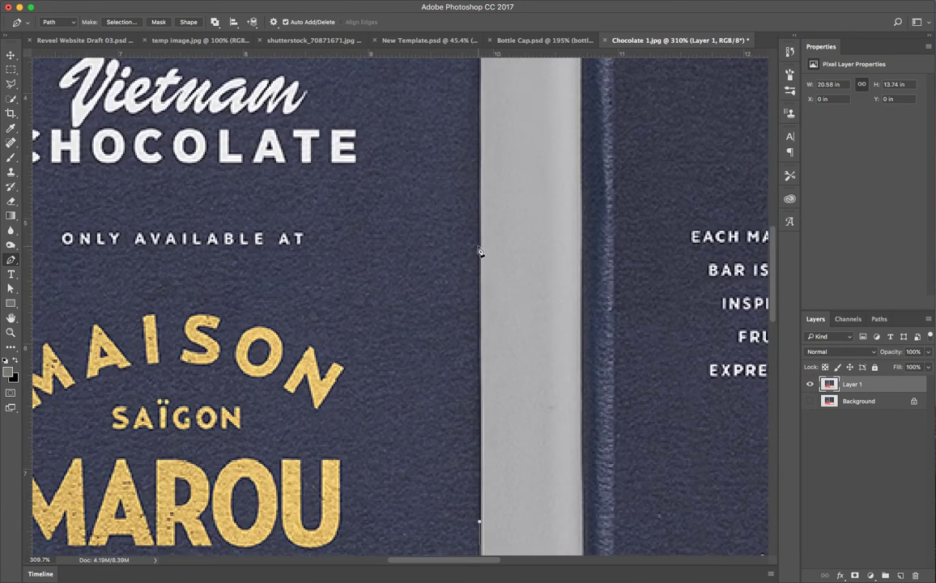
scroll(480, 251, up, 9)
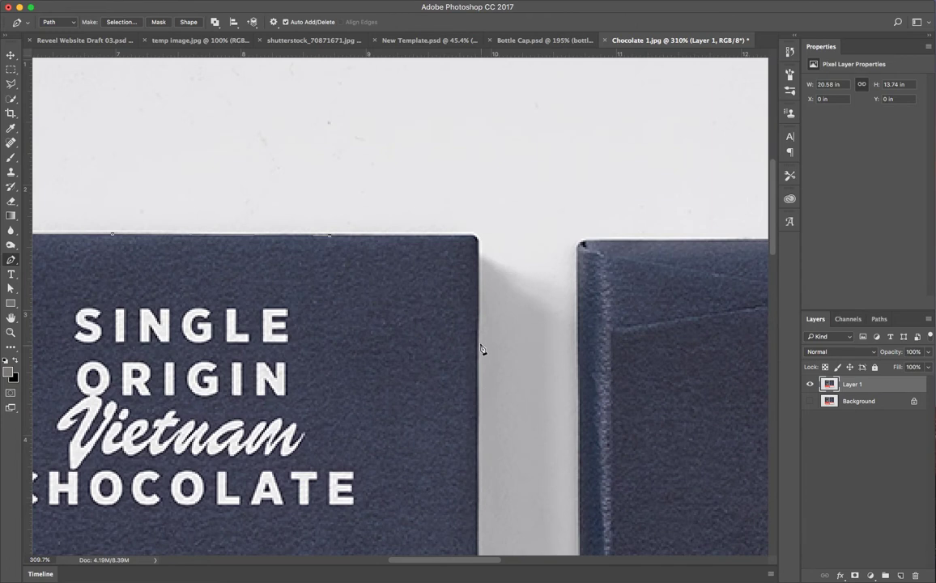
scroll(476, 356, up, 4)
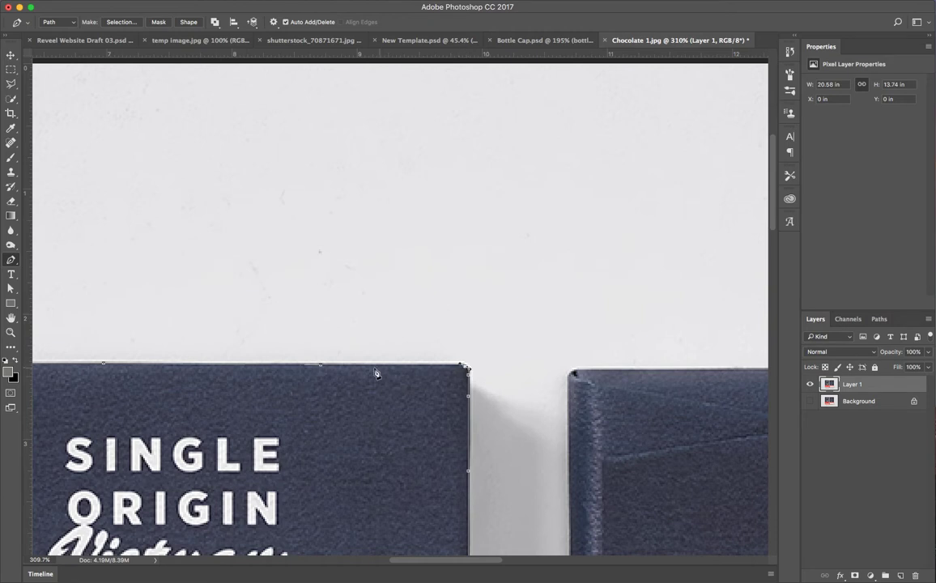
scroll(348, 385, down, 3)
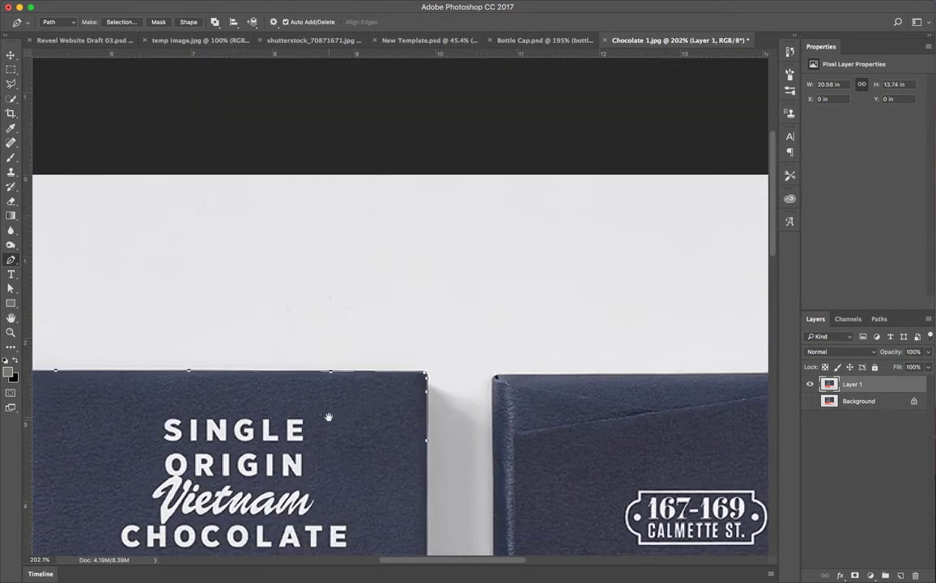
drag(328, 412, 511, 221)
scroll(512, 253, down, 2)
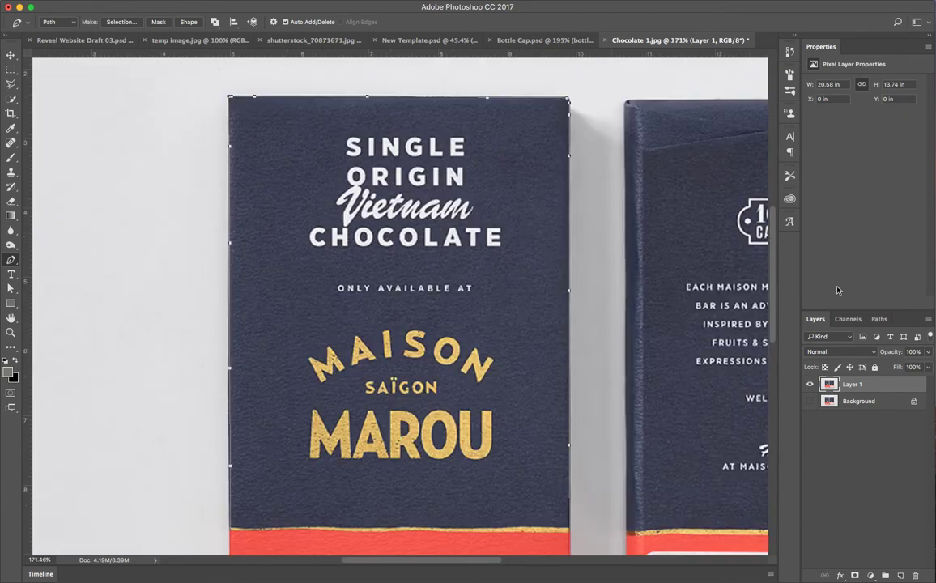
Save the work path as "Chocolate Bar Front".
click(879, 319)
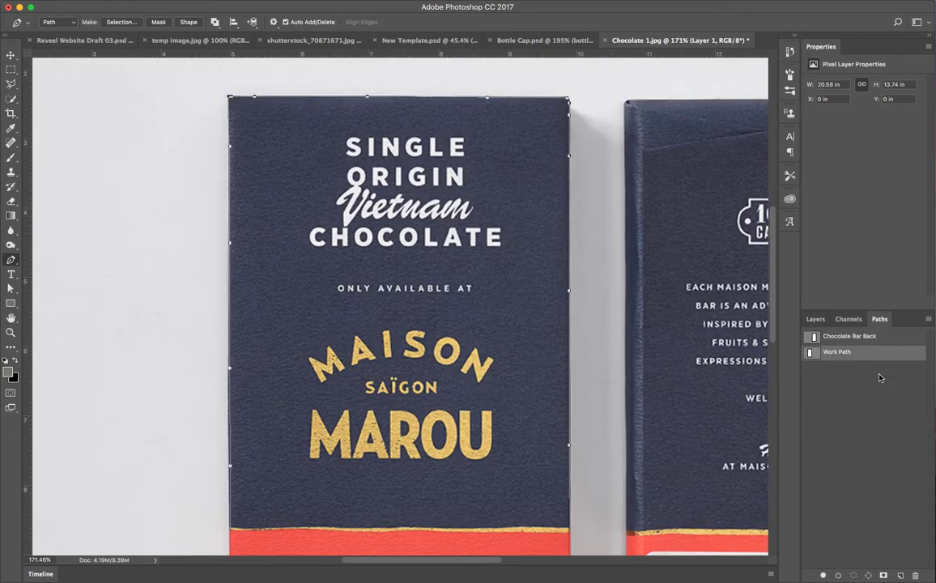
double_click(832, 354)
text(Chocolate Bar Front)
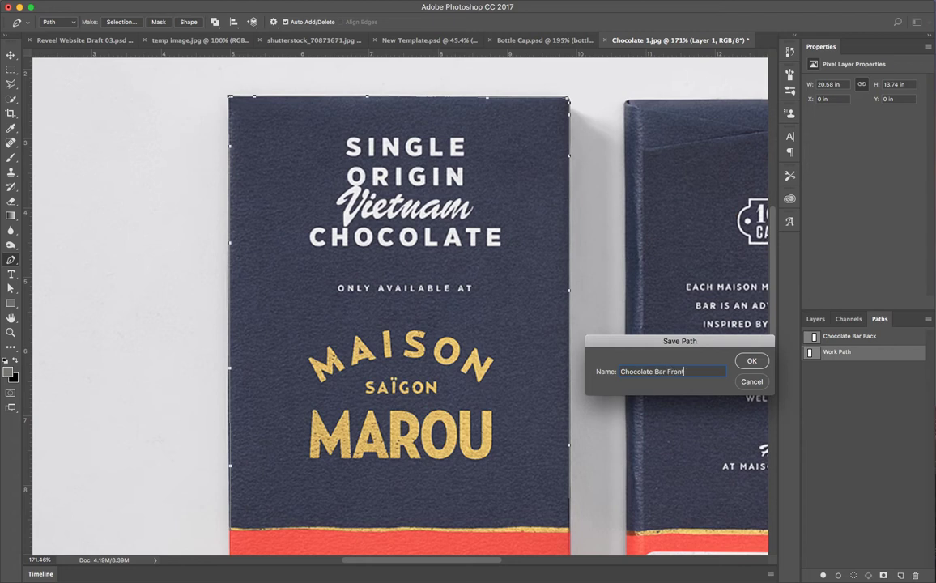
key(Return)
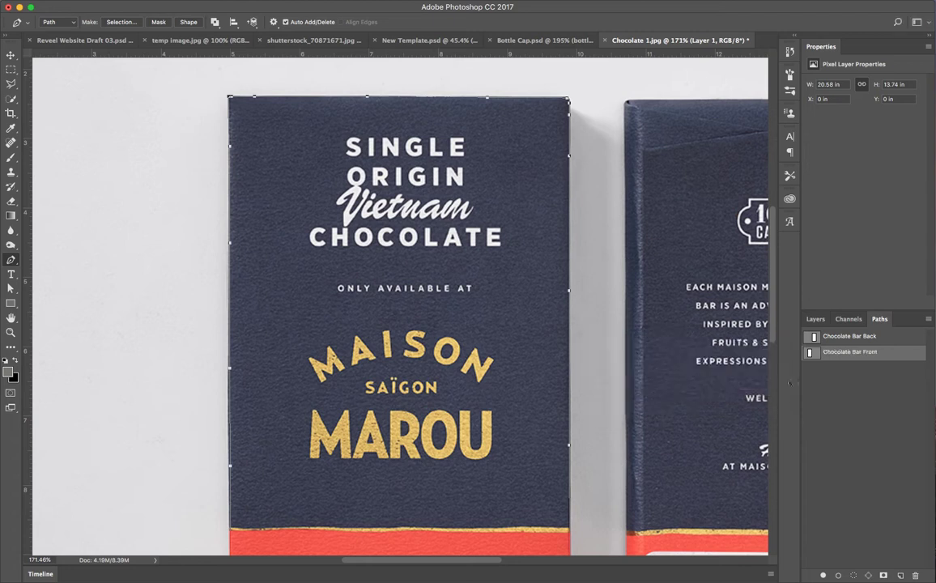
Make a new anti-aliased selection from the Chocolate Bar Front path with a feather radius of .2 pixels.
click(842, 340)
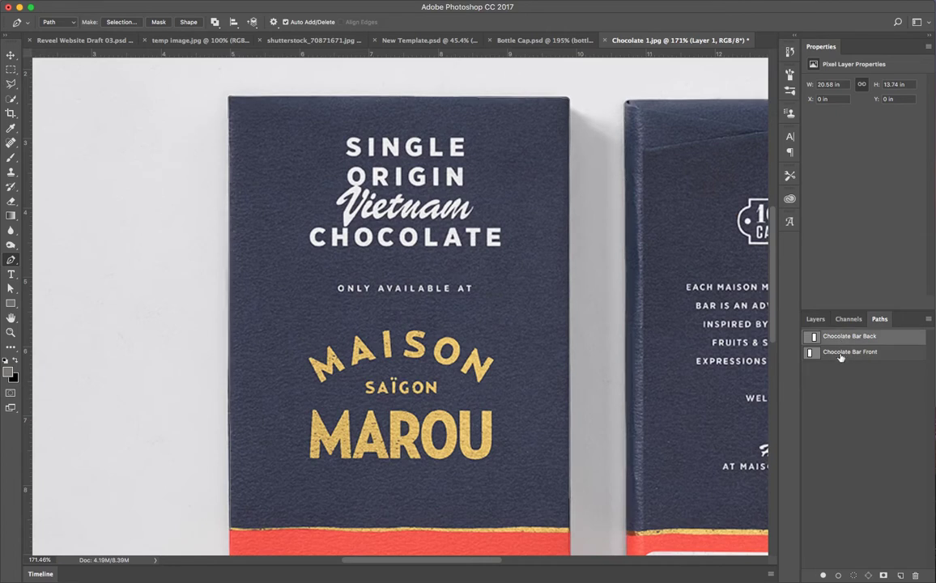
click(842, 354)
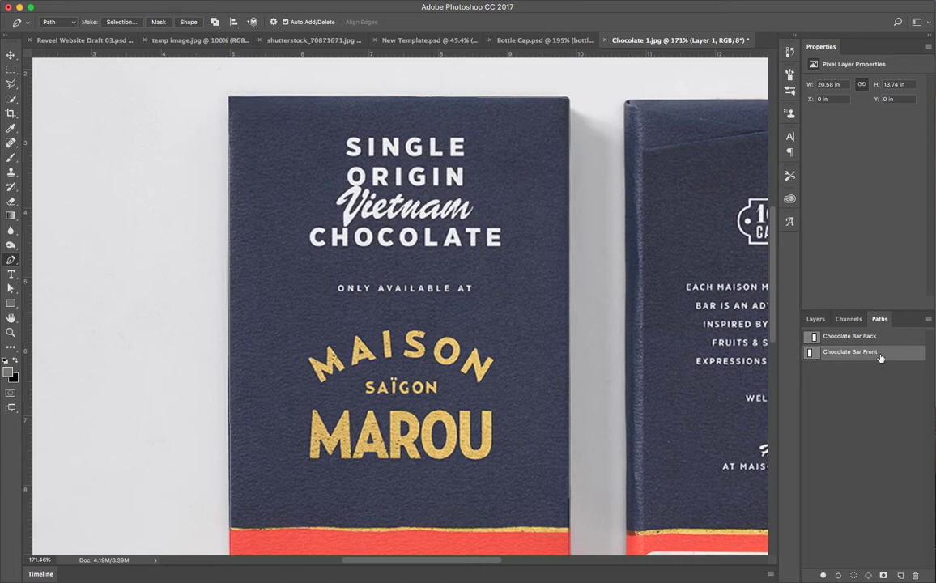
right_click(840, 358)
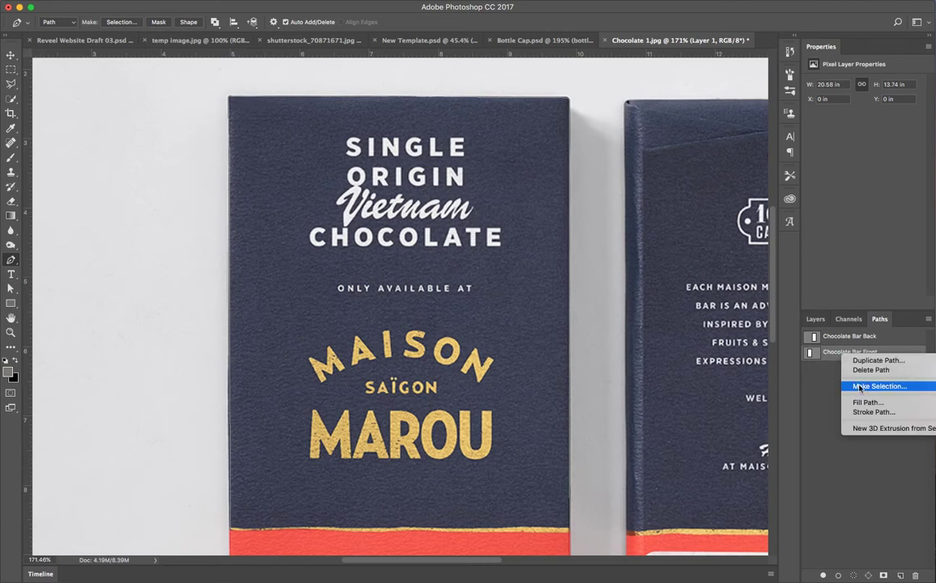
click(862, 388)
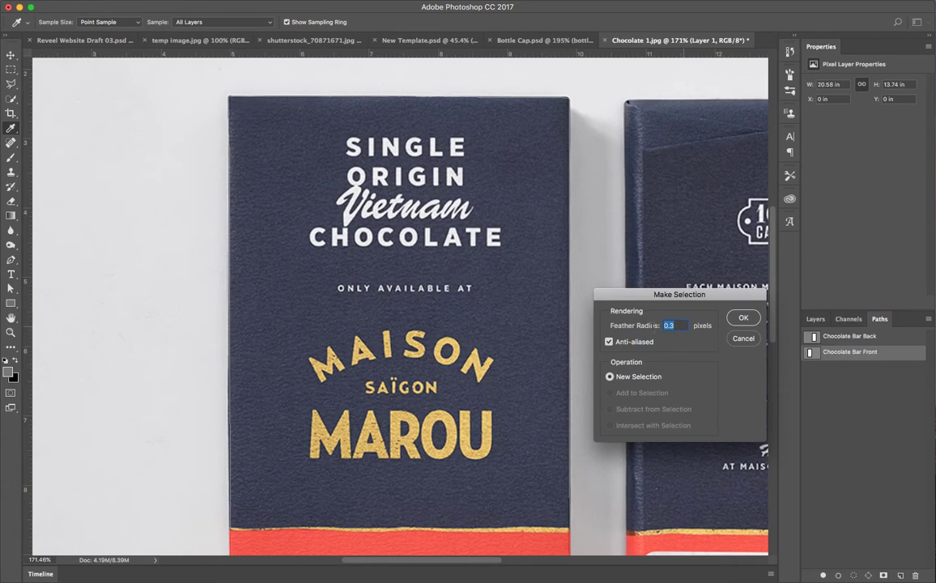
text(.2)
click(742, 318)
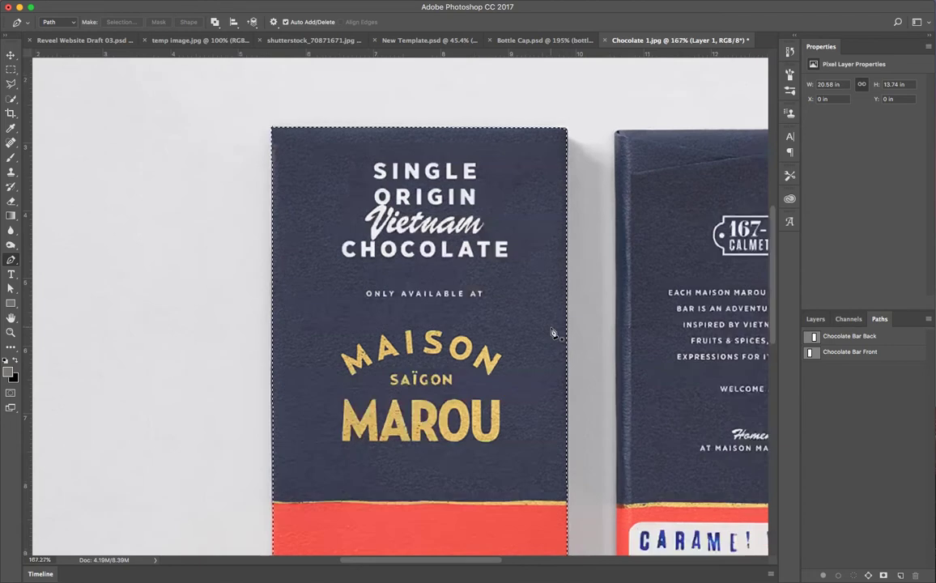
Add a layer mask to Layer 1 from the front bar selection and select the Background layer.
scroll(554, 333, down, 3)
scroll(518, 270, down, 2)
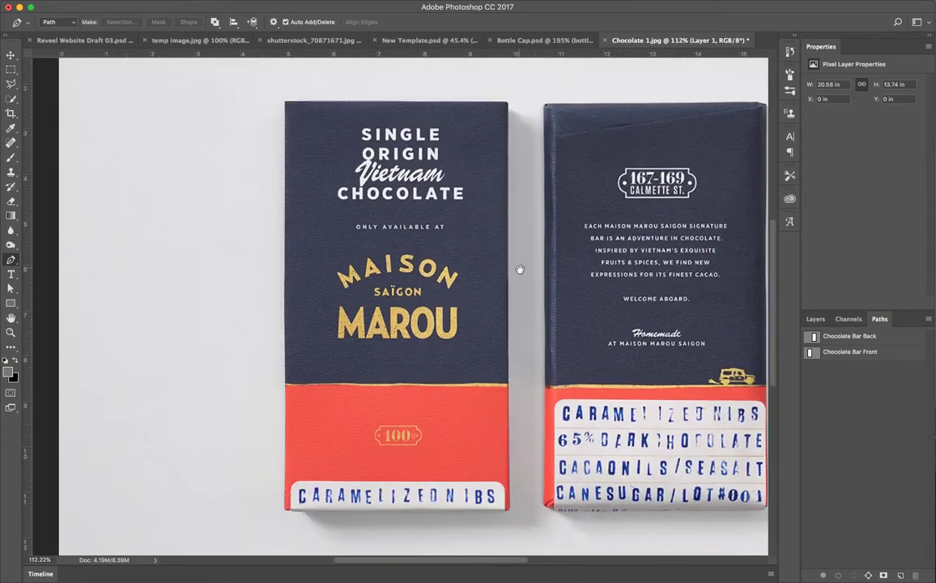
click(817, 320)
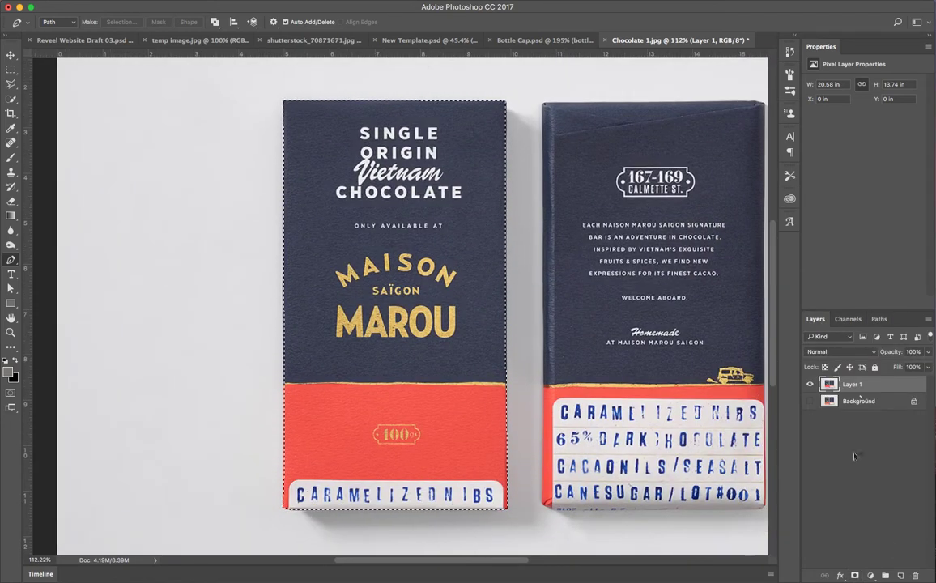
click(855, 576)
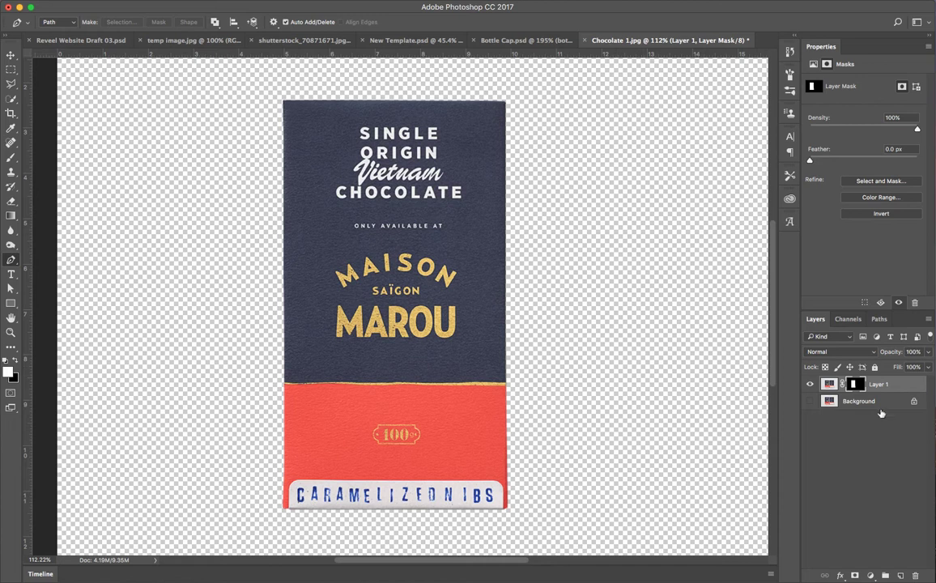
click(850, 406)
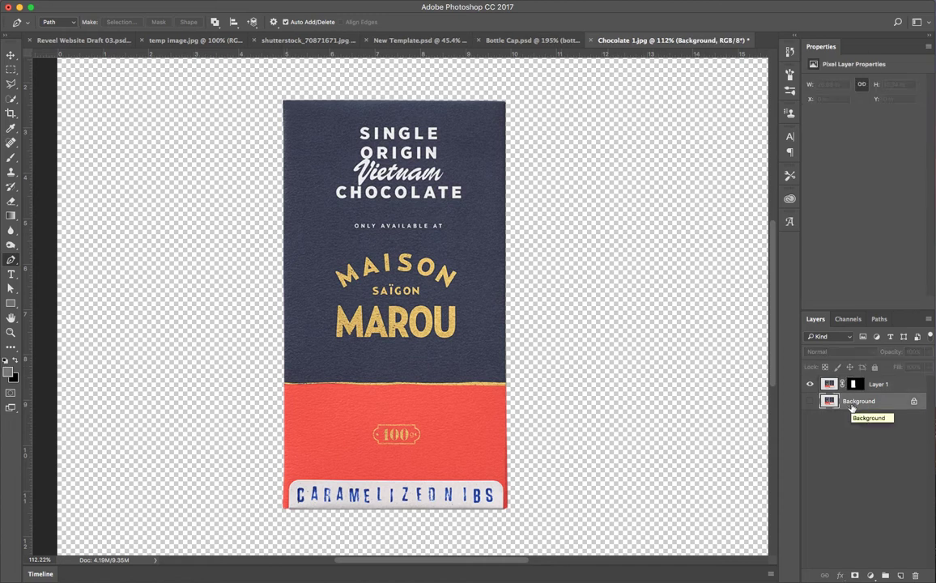
Duplicate the Background layer and make the copy visible beneath Layer 1.
key(super+j)
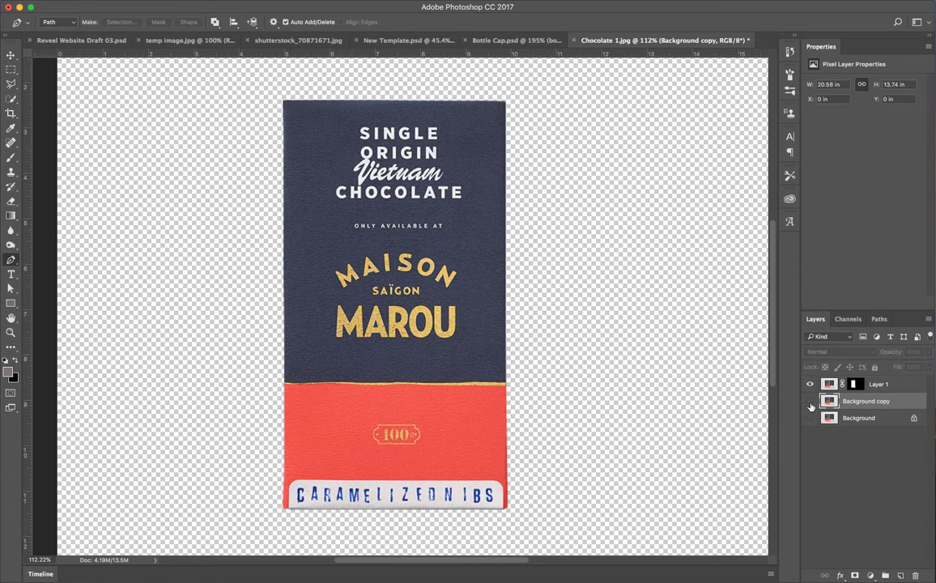
click(810, 401)
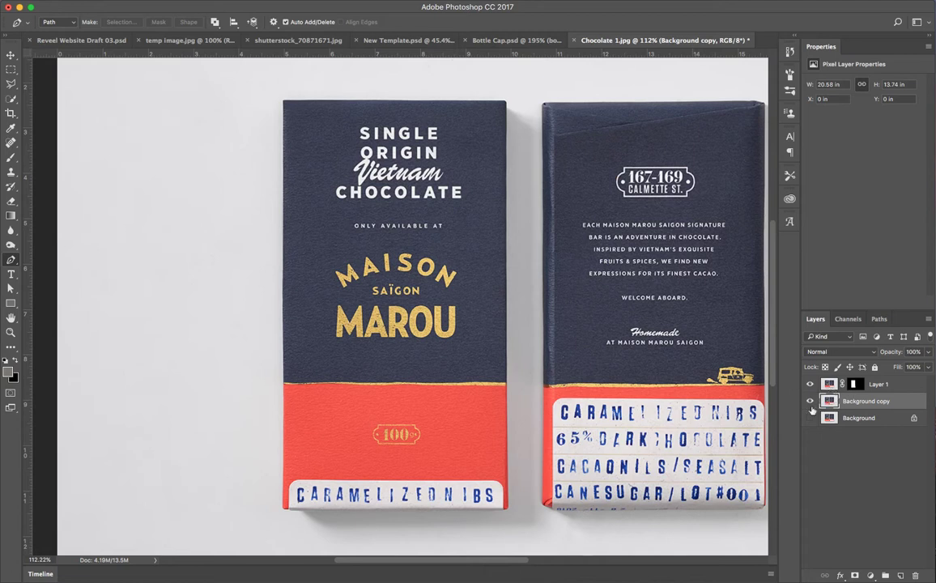
drag(667, 381, 643, 369)
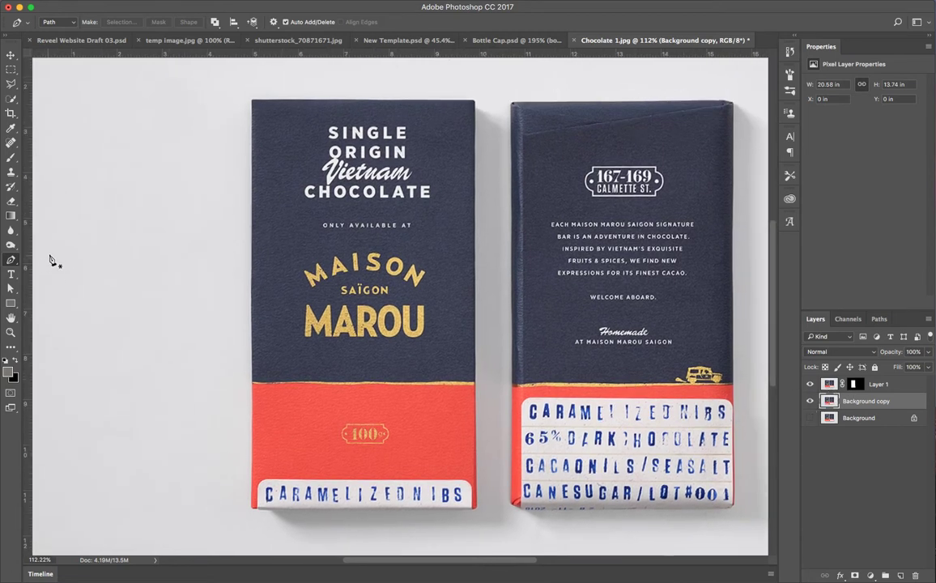
Loosely select the front bar and its shadow with the Polygonal Lasso at 2 px feather and mask the Background copy to it.
click(12, 85)
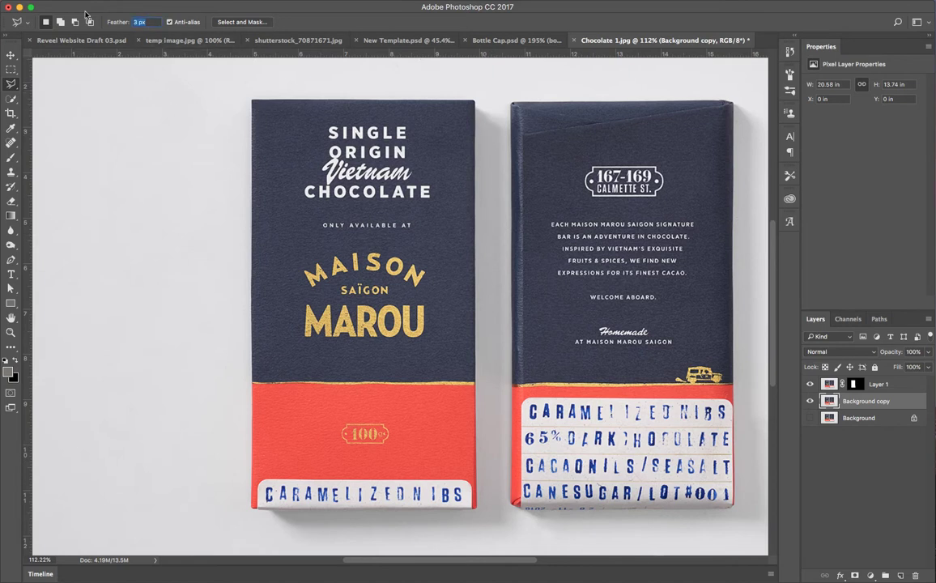
text(5)
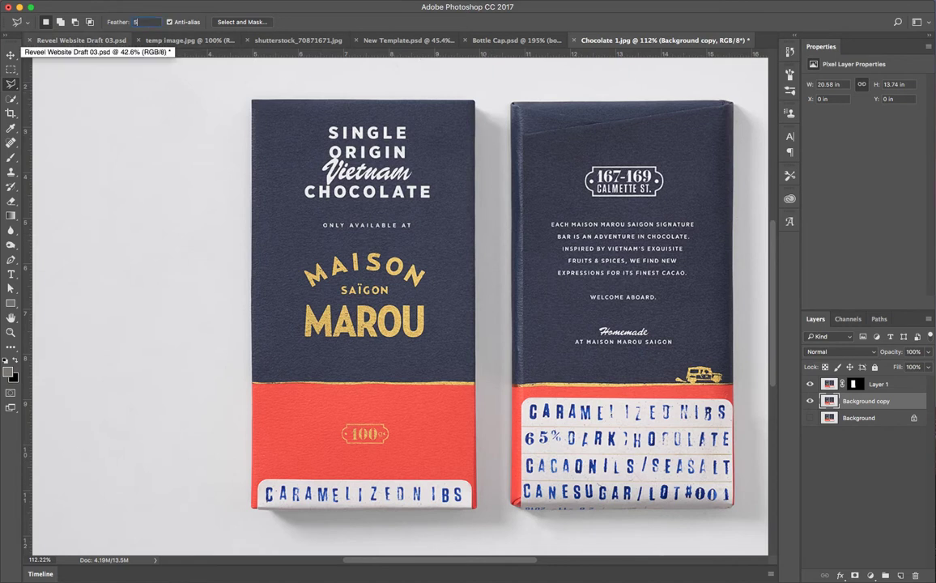
key(BackSpace)
text(2)
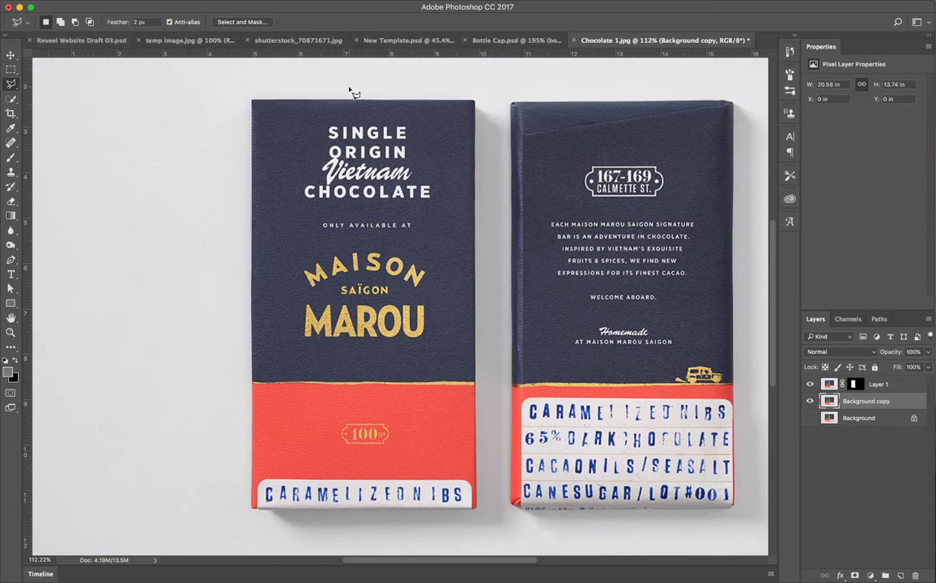
mouse_move(350, 87)
mouse_down()
mouse_move(226, 93)
mouse_move(230, 303)
mouse_move(193, 576)
mouse_move(250, 418)
mouse_move(229, 436)
mouse_move(229, 455)
mouse_move(264, 486)
mouse_move(434, 493)
mouse_move(514, 477)
mouse_move(505, 419)
mouse_move(501, 440)
mouse_move(507, 458)
mouse_move(518, 290)
mouse_move(505, 173)
mouse_move(481, 384)
mouse_move(492, 297)
mouse_move(484, 259)
mouse_move(454, 237)
mouse_move(407, 231)
mouse_move(326, 242)
mouse_up()
scroll(480, 381, up, 5)
scroll(512, 305, down, 10)
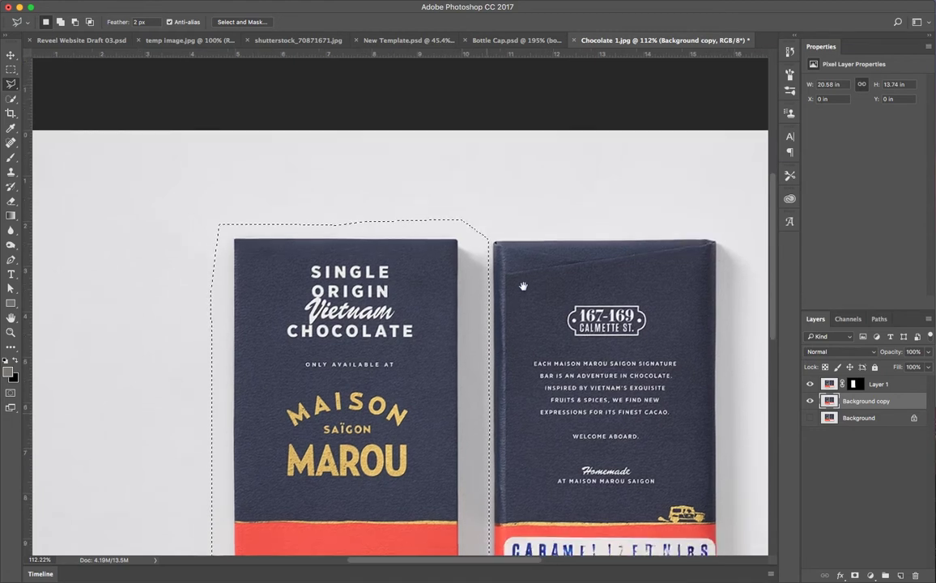
click(855, 576)
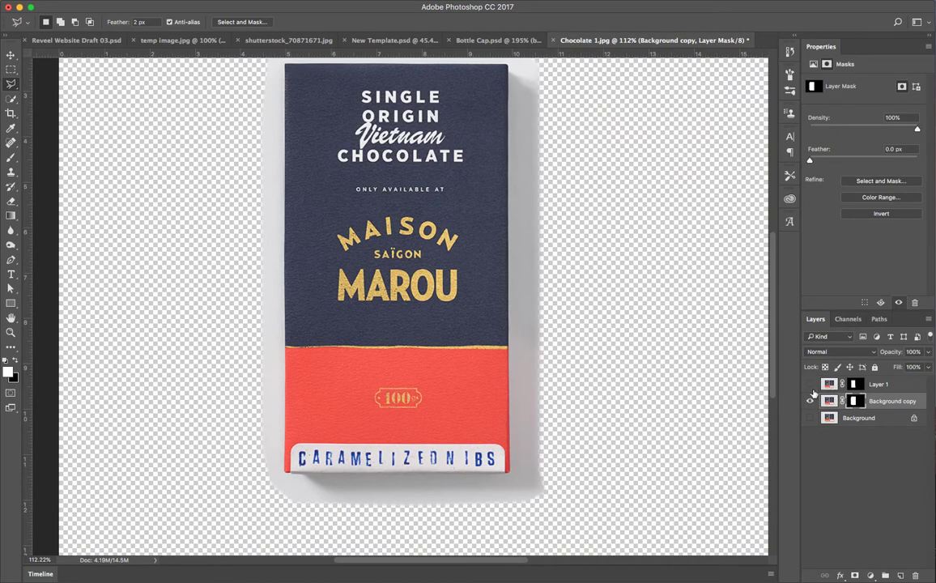
Compare the tight Layer 1 cutout with the Background copy that includes the shadow, leaving only the copy visible.
drag(518, 267, 515, 330)
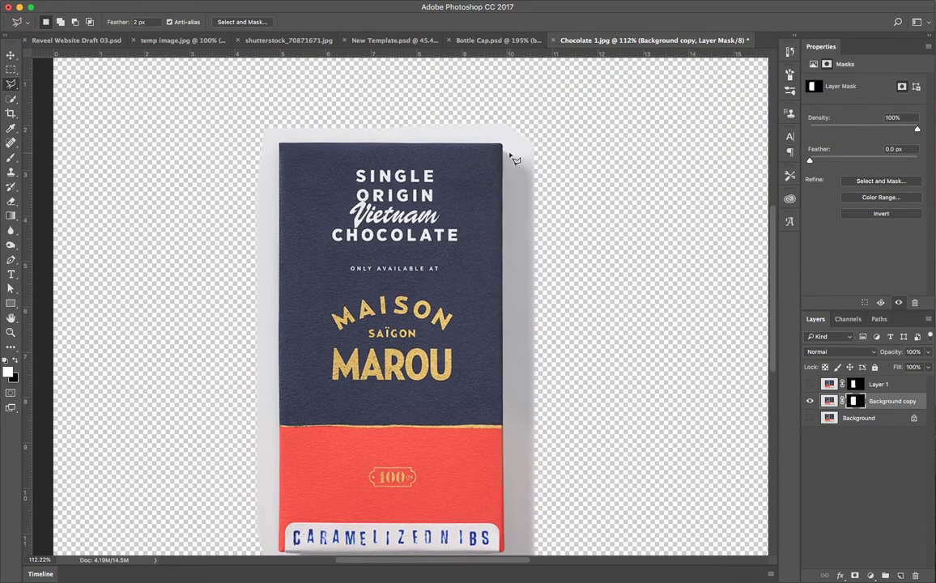
click(810, 402)
click(810, 384)
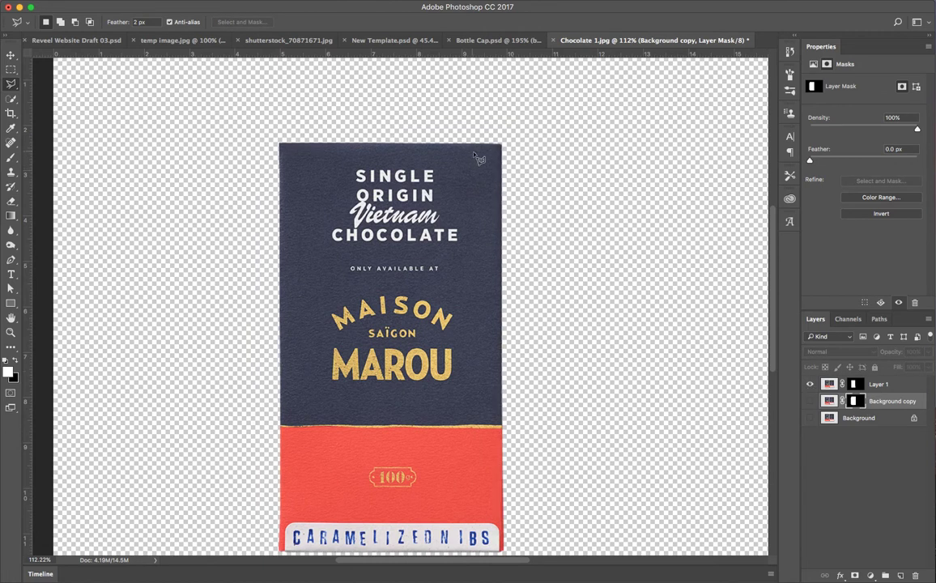
drag(481, 449, 493, 336)
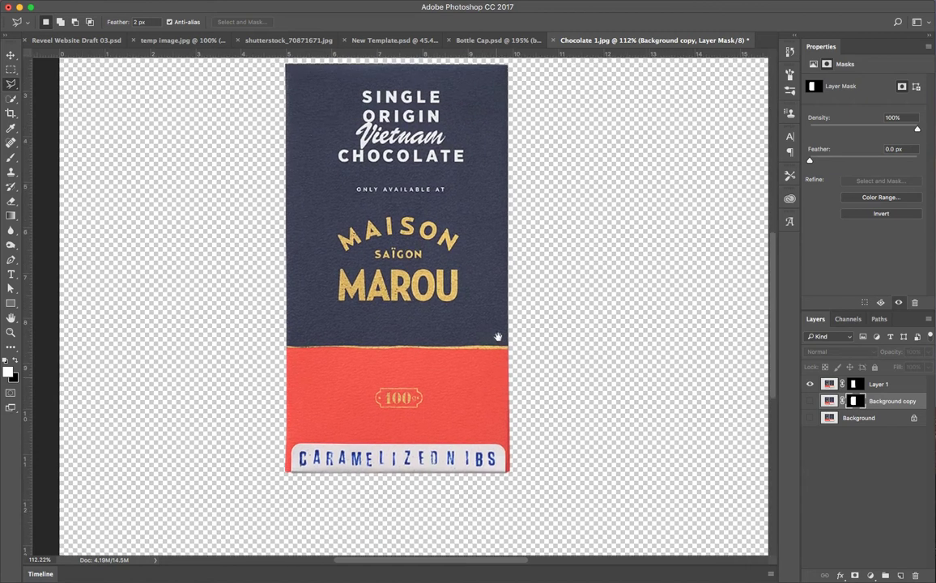
click(811, 385)
click(810, 400)
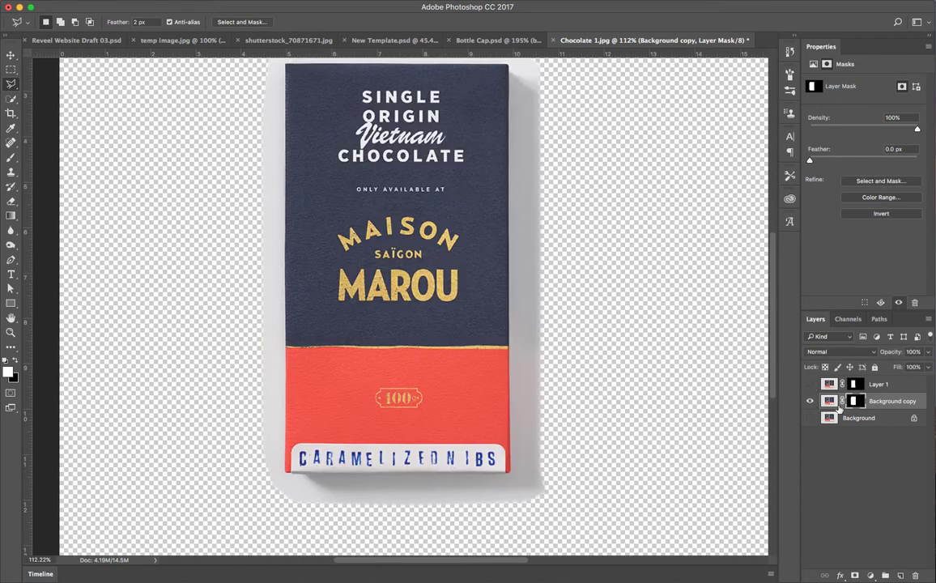
drag(612, 328, 616, 375)
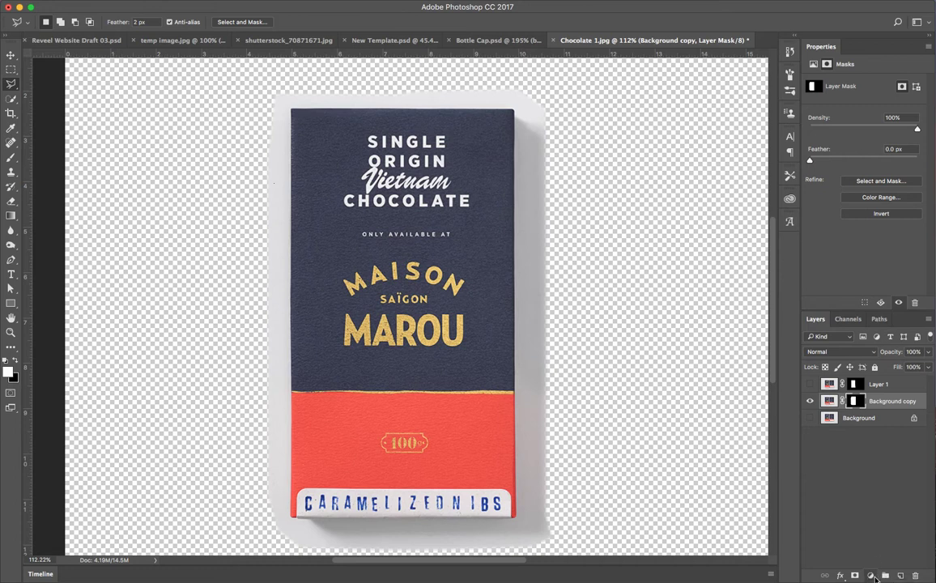
Add a Levels adjustment clipped to the Background copy and set its white input level to 185.
click(871, 493)
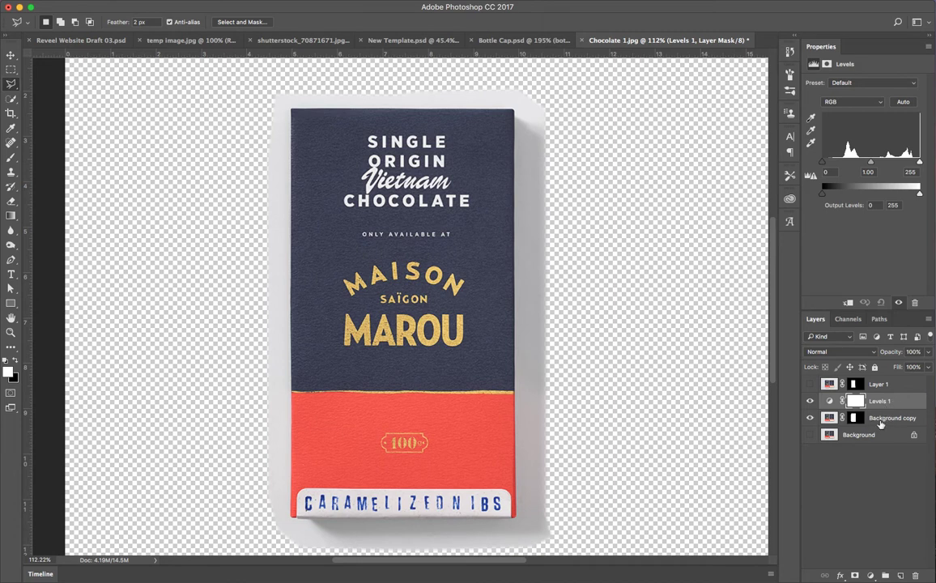
right_click(899, 404)
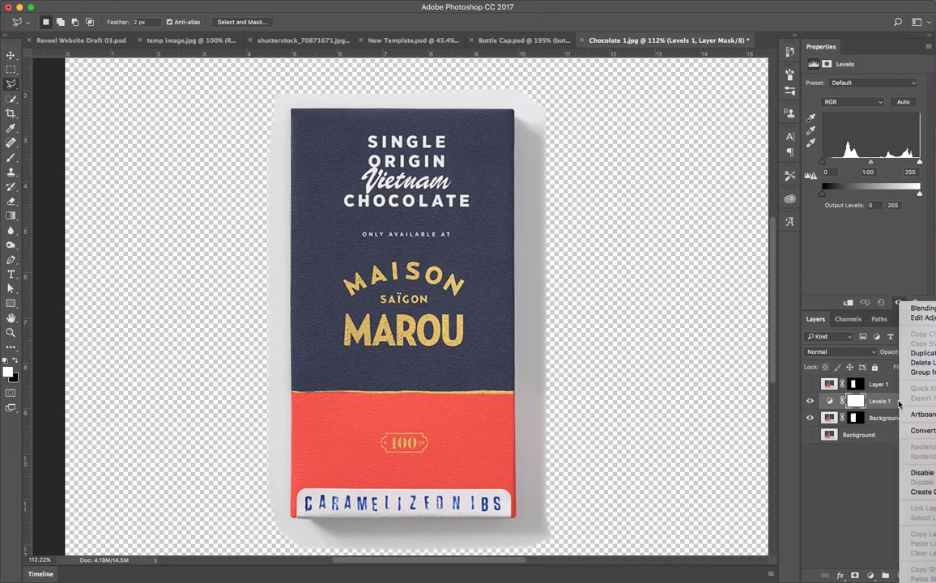
right_click(820, 399)
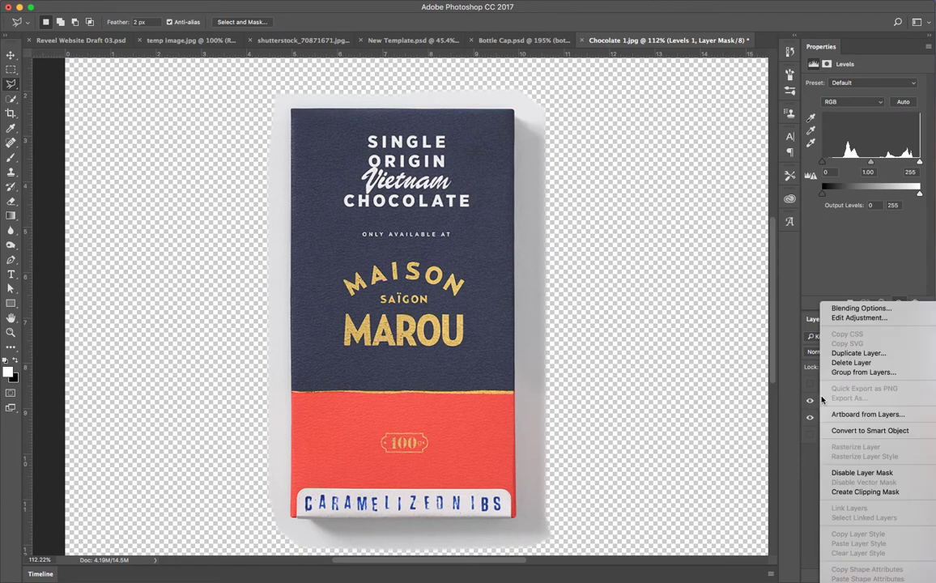
click(863, 492)
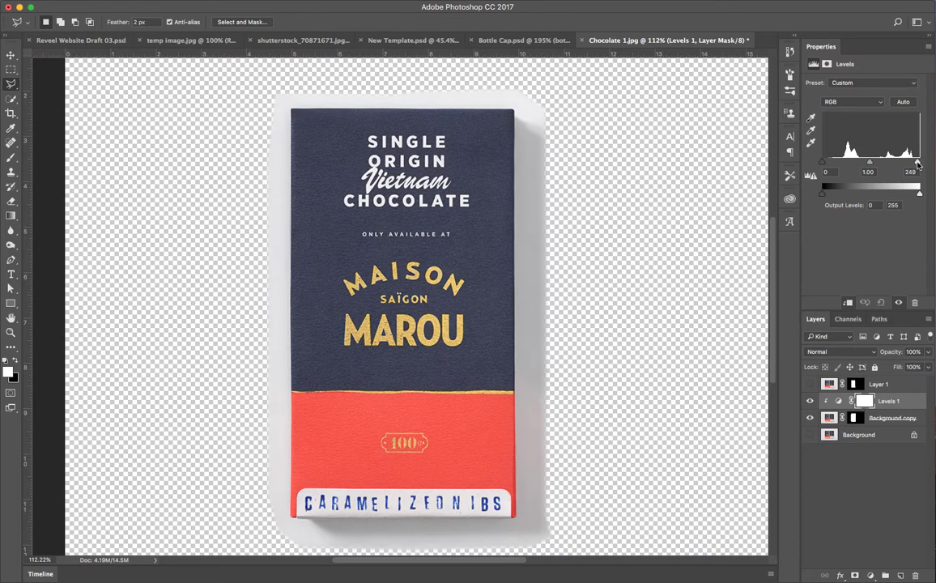
drag(919, 163, 899, 162)
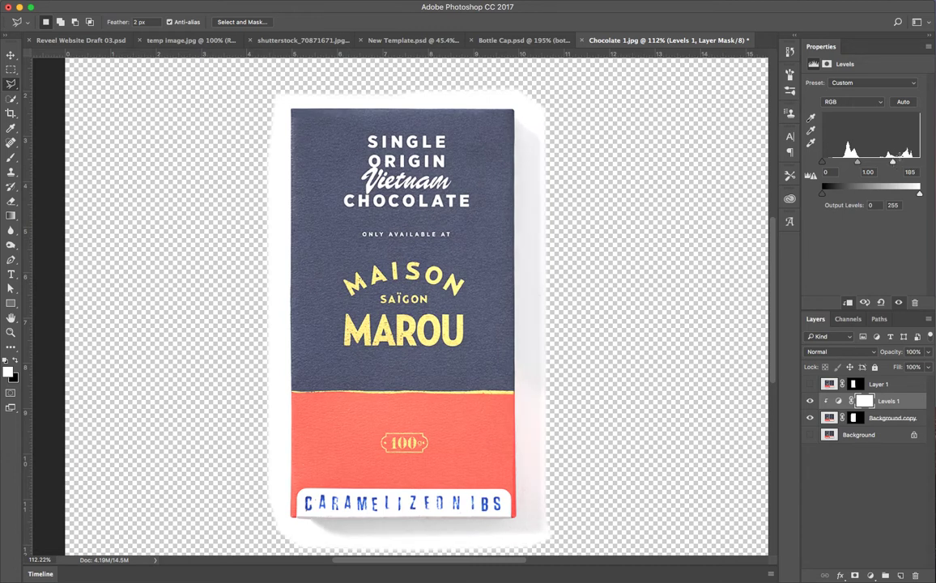
Check the white area around the bar with a temporary Threshold adjustment at level 255 and delete that adjustment.
click(871, 576)
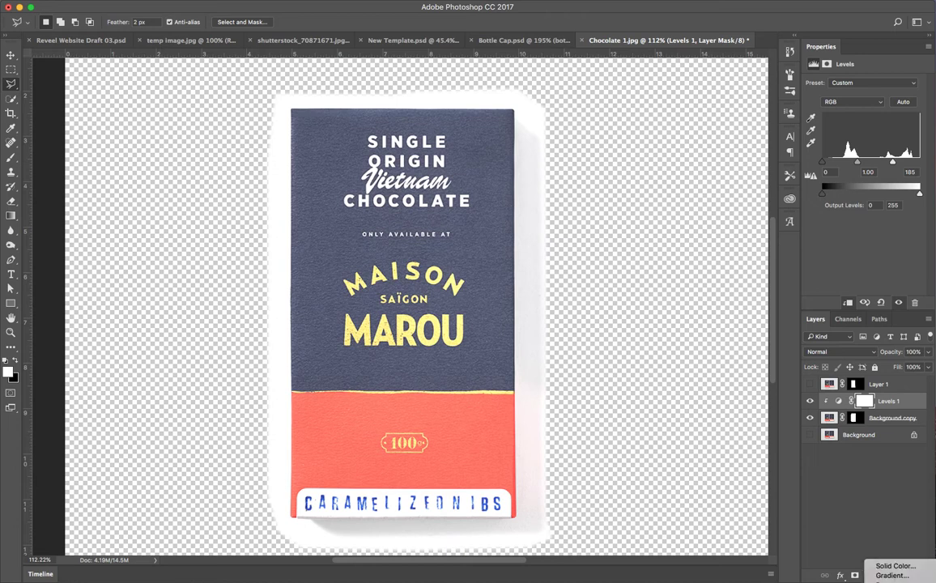
click(897, 425)
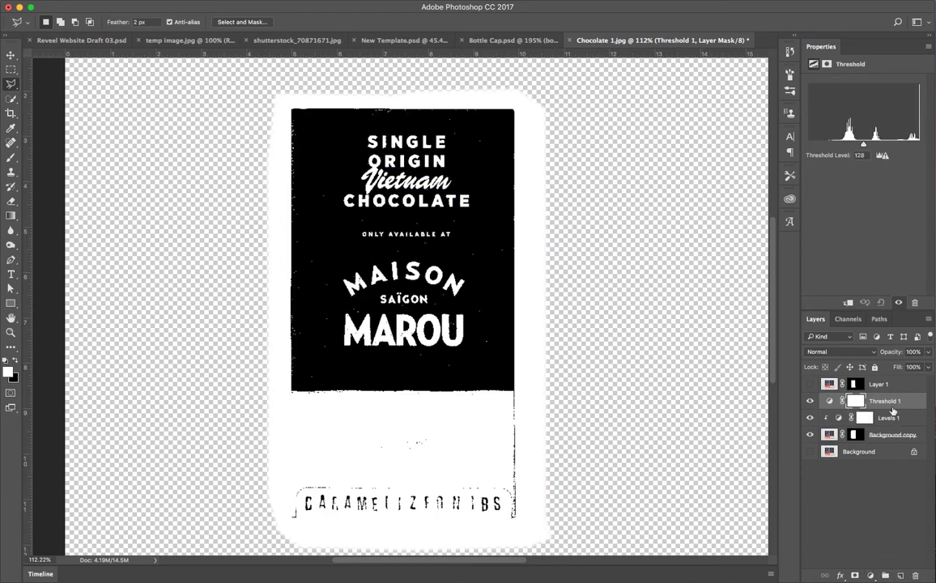
drag(863, 146, 934, 148)
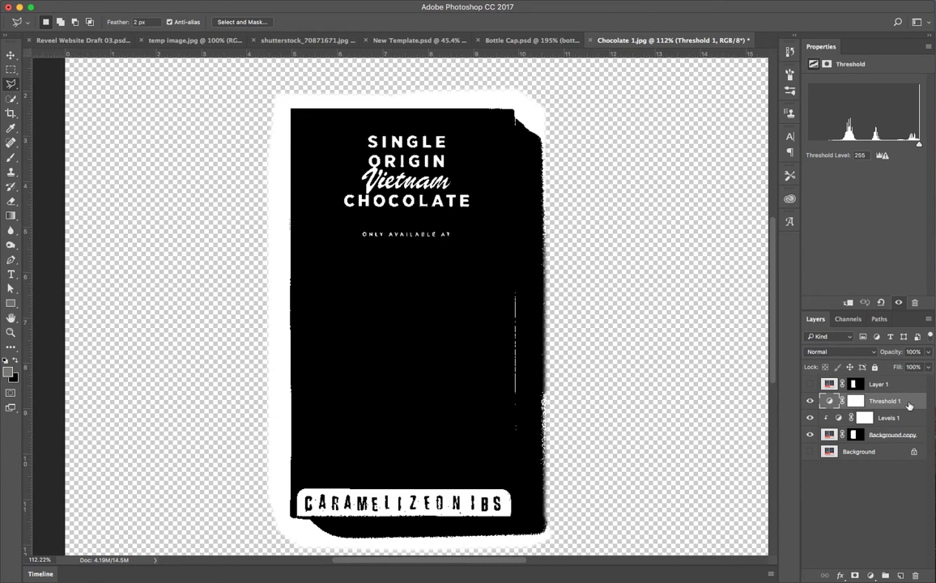
key(Delete)
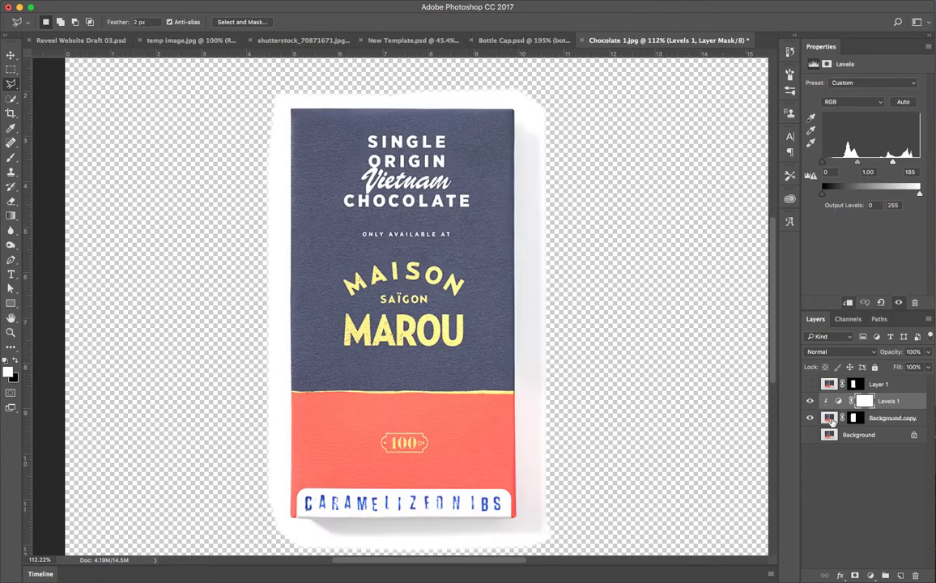
Set the Background copy's blend mode to Multiply and make Layer 1 visible.
click(832, 421)
click(841, 352)
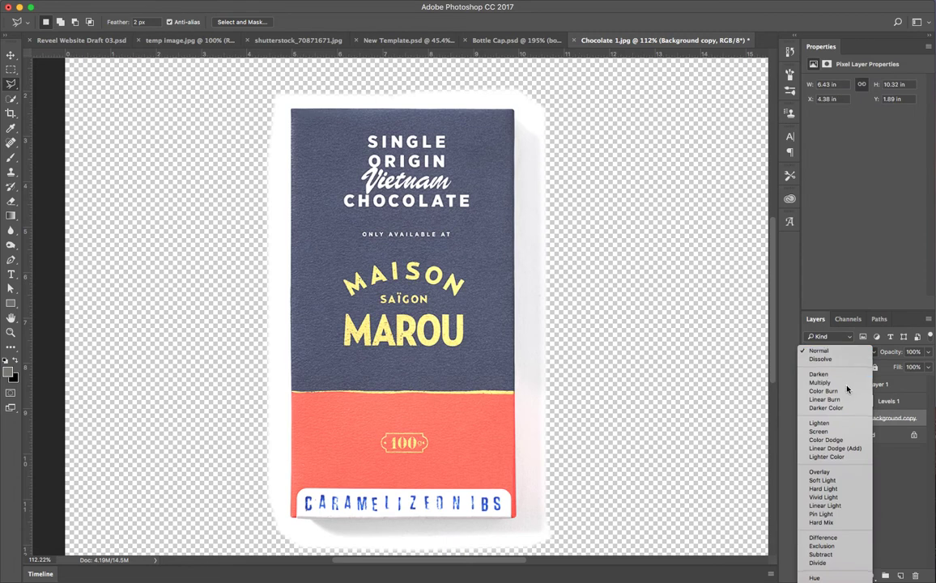
click(847, 386)
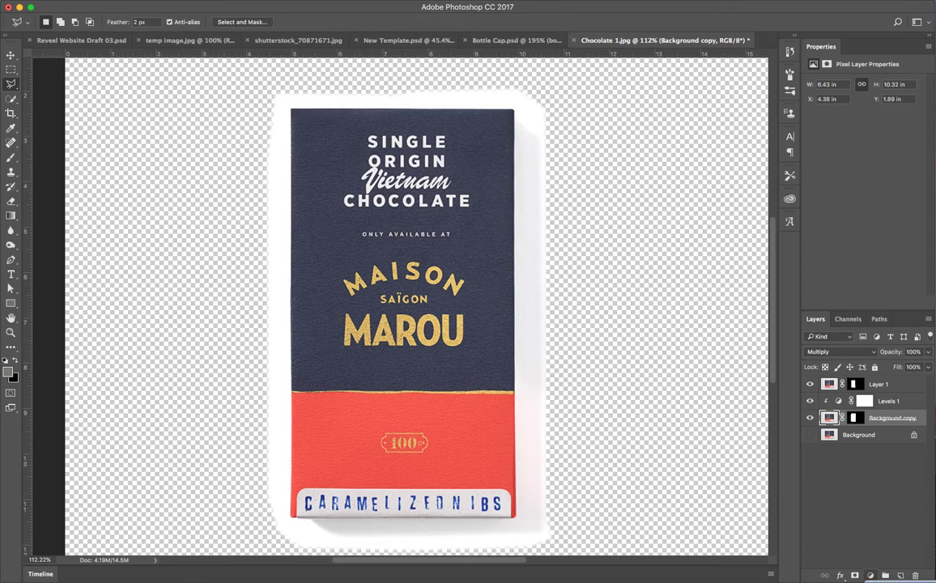
Add a Solid Color fill layer in brown 866728 and place it below the Background copy.
click(814, 522)
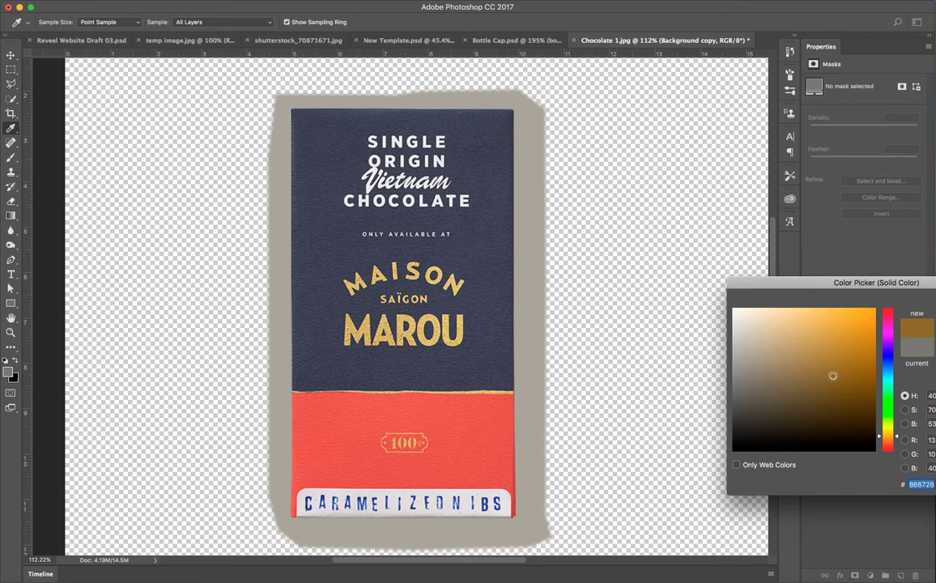
click(834, 376)
key(Return)
drag(889, 433, 854, 442)
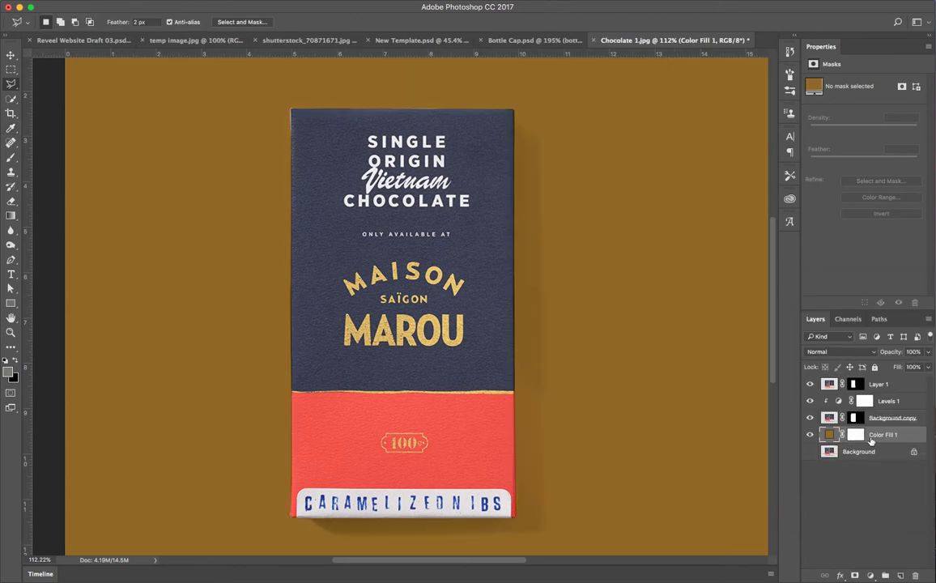
Compare the bar over the brown fill with Layer 1 hidden and shown.
click(810, 451)
click(810, 385)
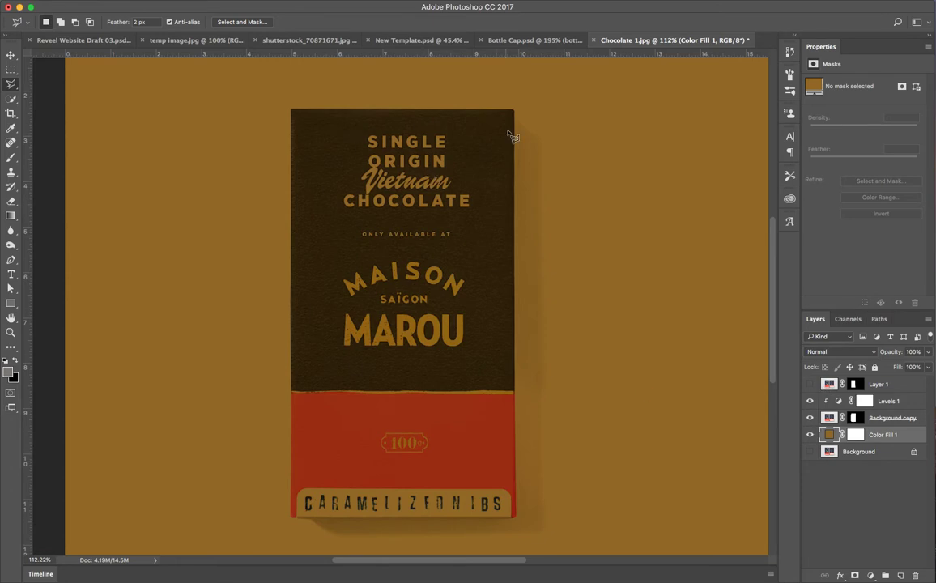
click(811, 385)
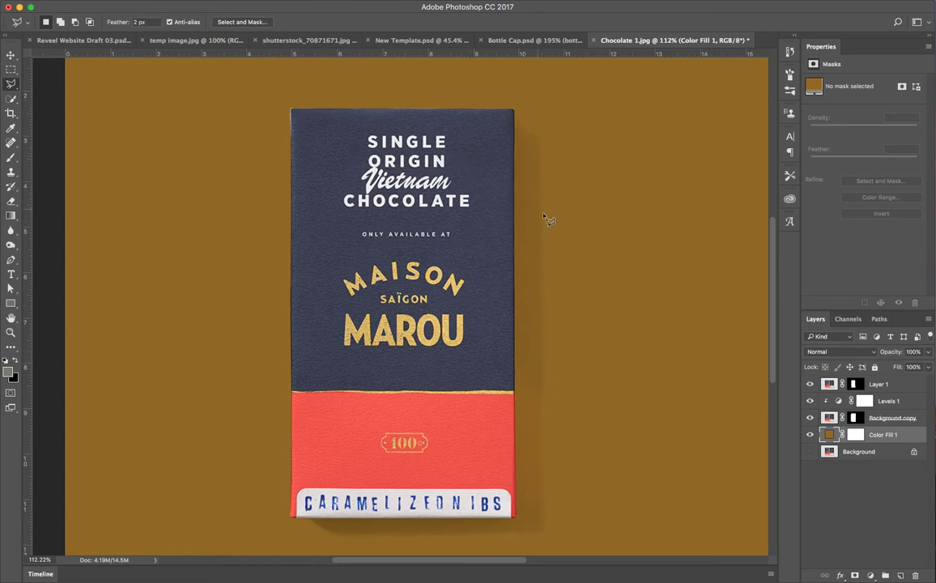
key(super+Up)
key(super+Up)
key(super+Up)
key(super+Up)
key(super+Up)
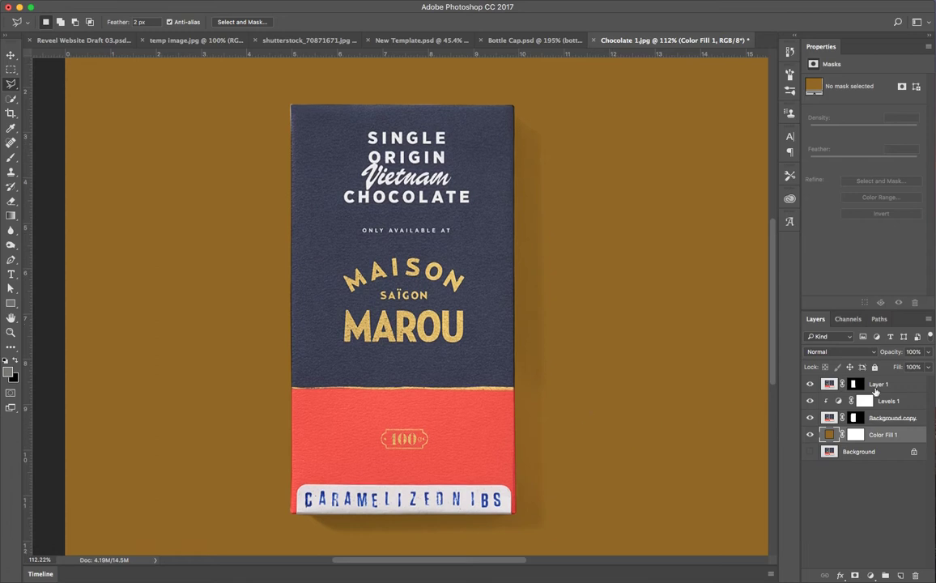
Group Layer 1, Levels 1 and the Background copy and name the group "Chocolate Bar Front".
click(891, 417)
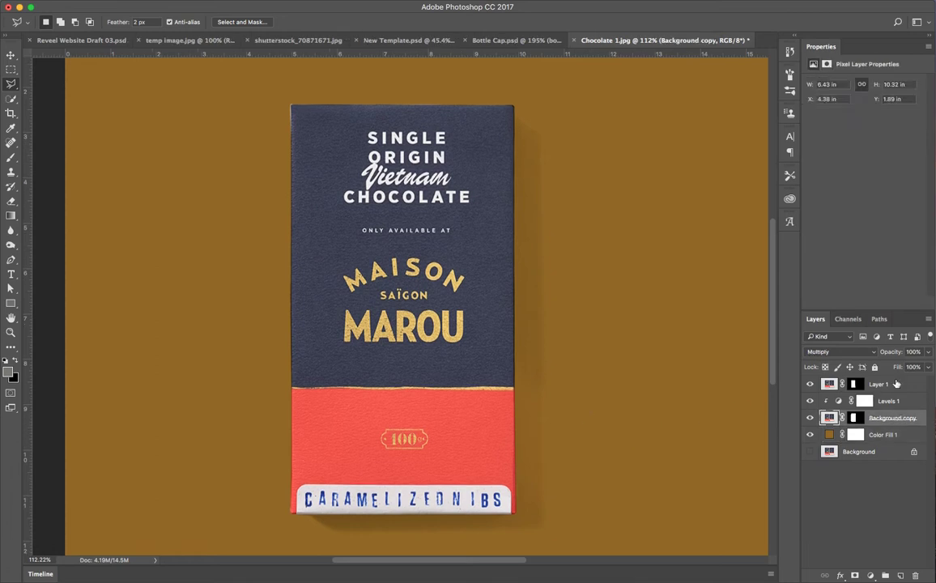
shift+click(897, 384)
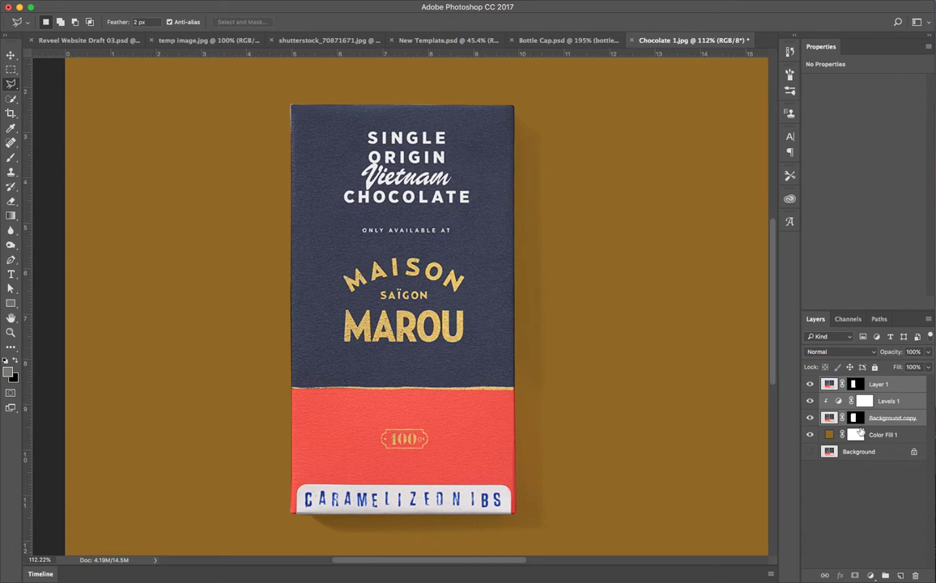
click(886, 576)
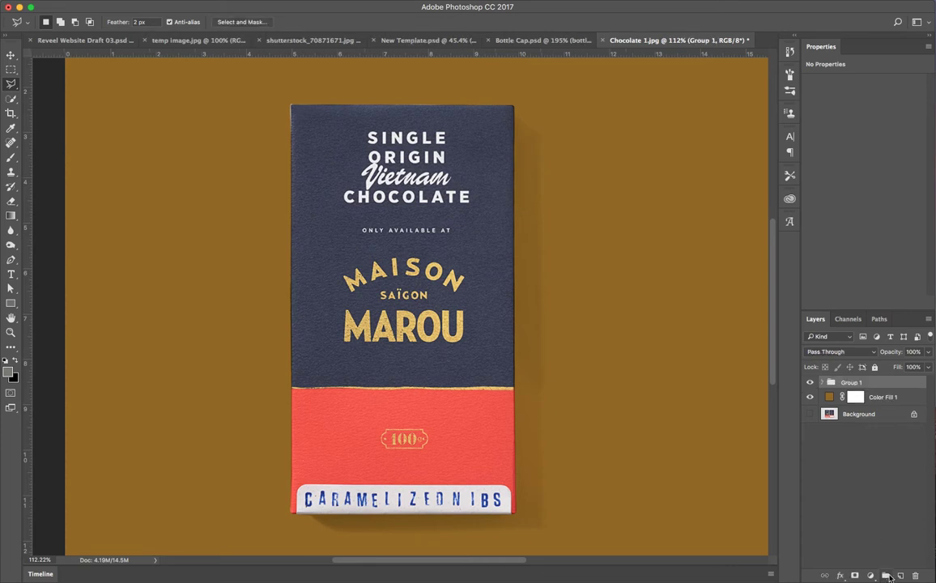
text(C)
text(ont)
key(Return)
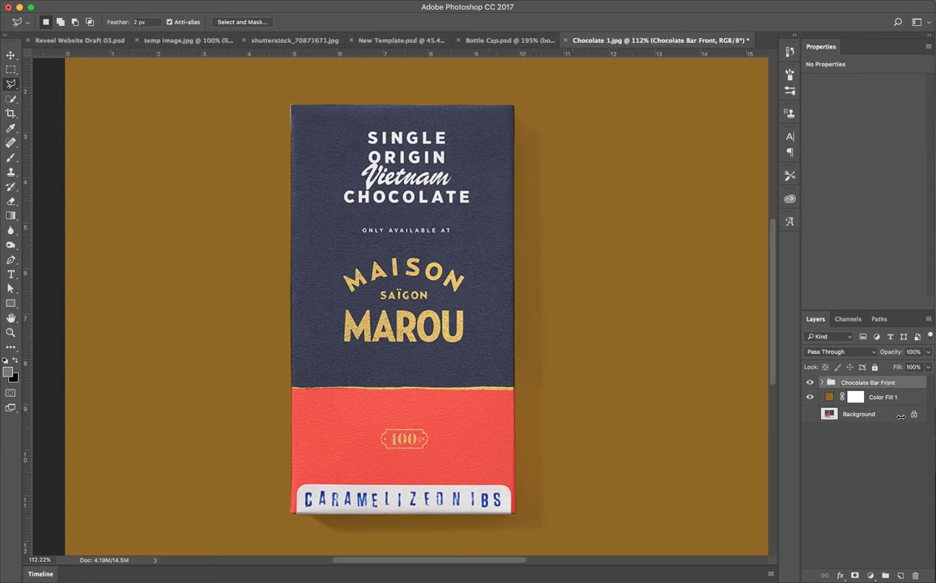
Duplicate the Chocolate Bar Front group twice and arrange the three bars side by side in an evenly spaced row.
click(10, 55)
drag(308, 142, 164, 144)
drag(266, 257, 437, 247)
drag(502, 252, 313, 264)
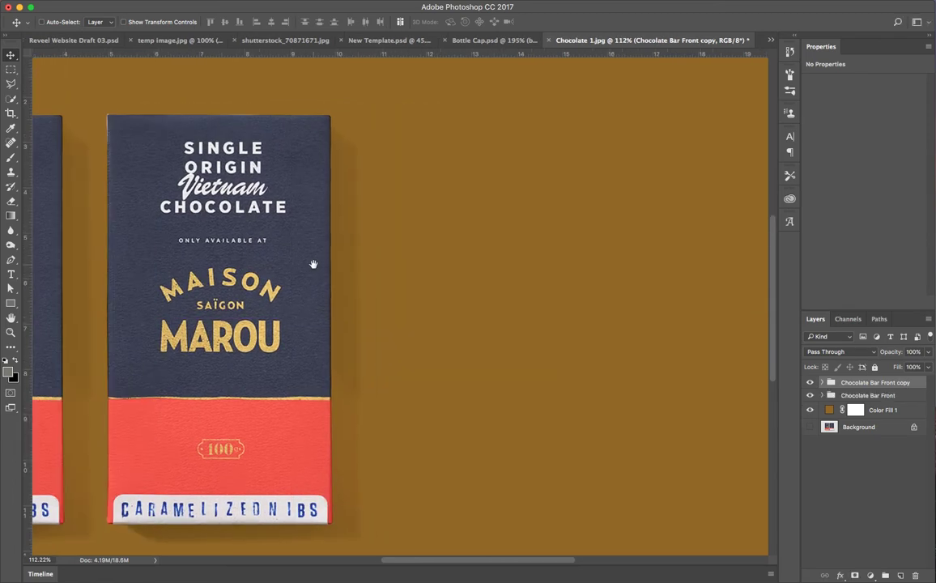
drag(245, 280, 510, 281)
scroll(510, 281, down, 3)
scroll(511, 282, down, 2)
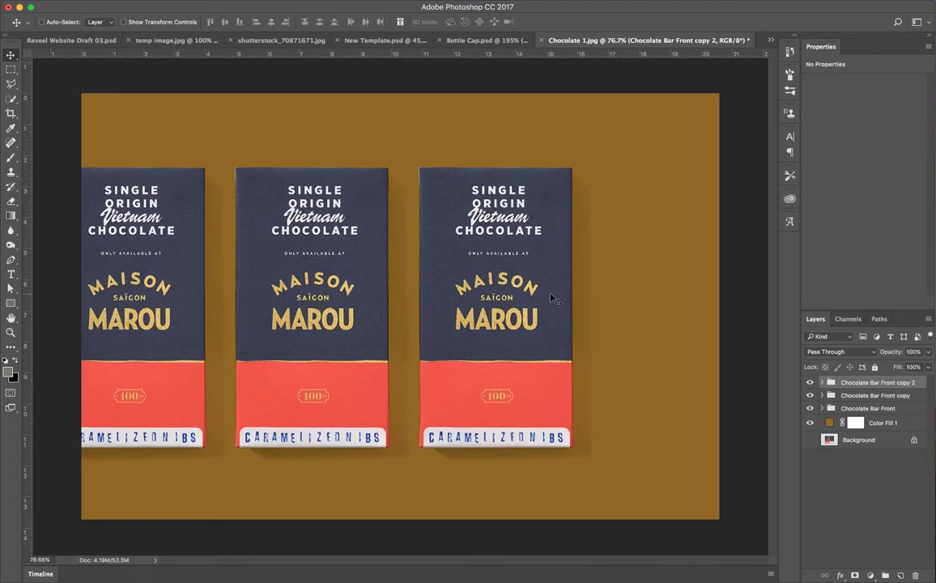
Edit the Color Fill 1 colour and sample the bar wrapper's navy at several points as the background colour.
click(833, 423)
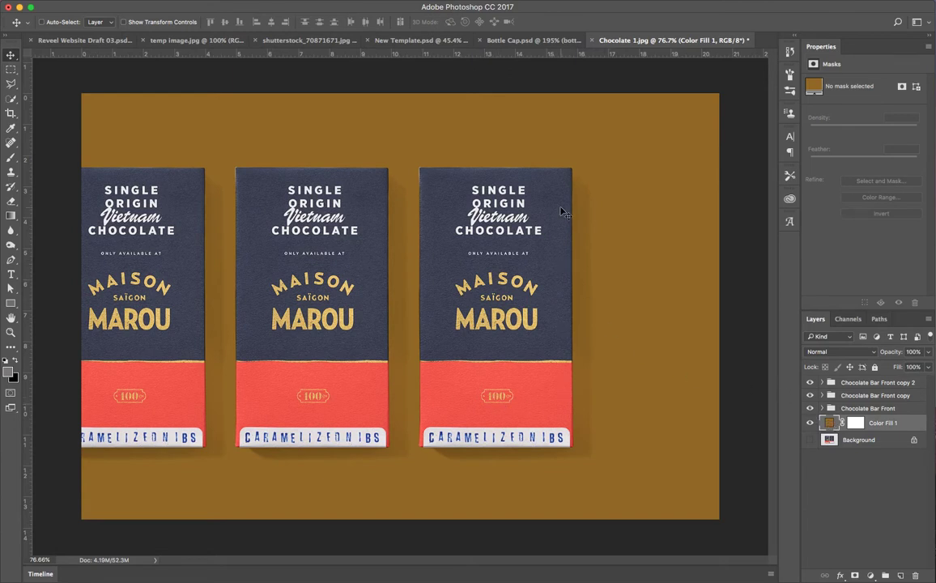
double_click(827, 422)
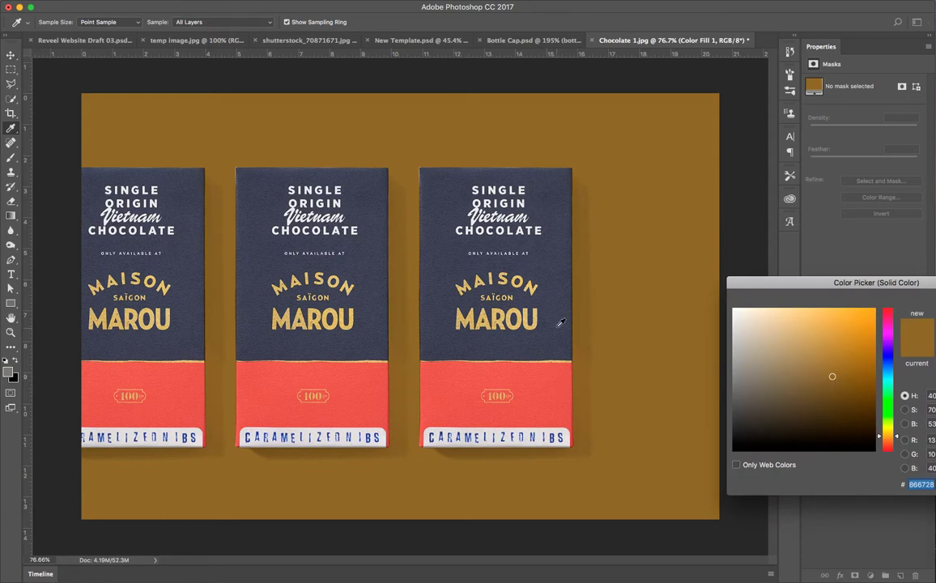
click(560, 270)
click(557, 259)
click(560, 263)
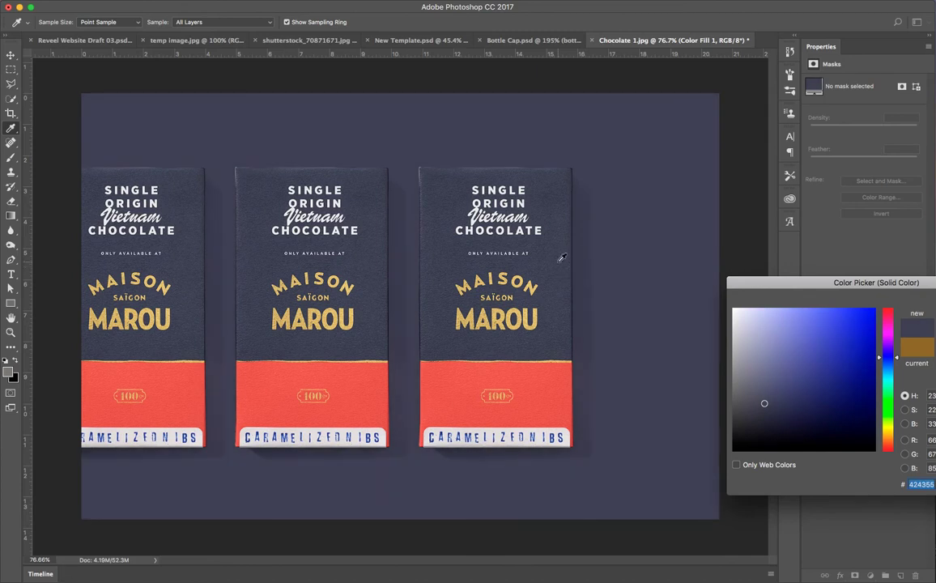
click(558, 270)
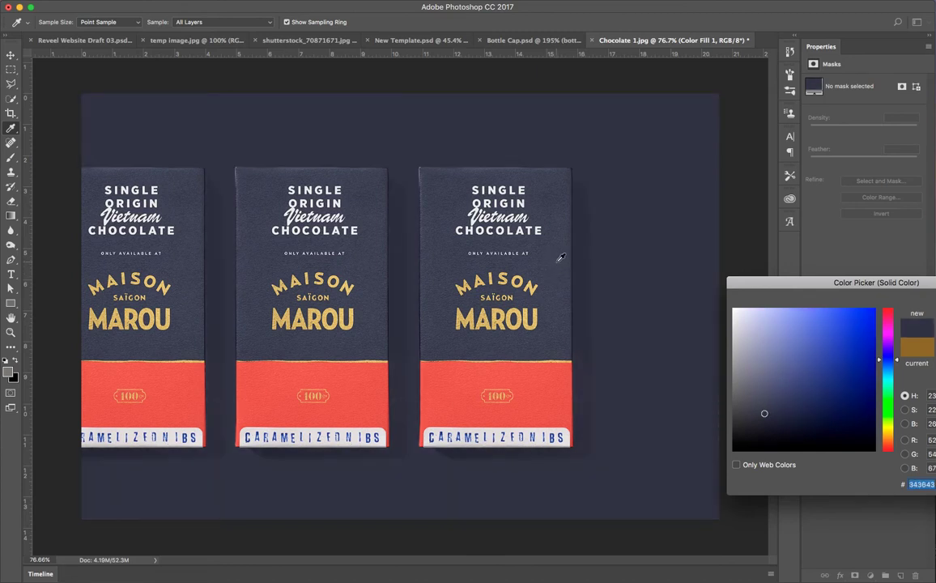
click(558, 251)
click(559, 252)
click(559, 245)
click(559, 248)
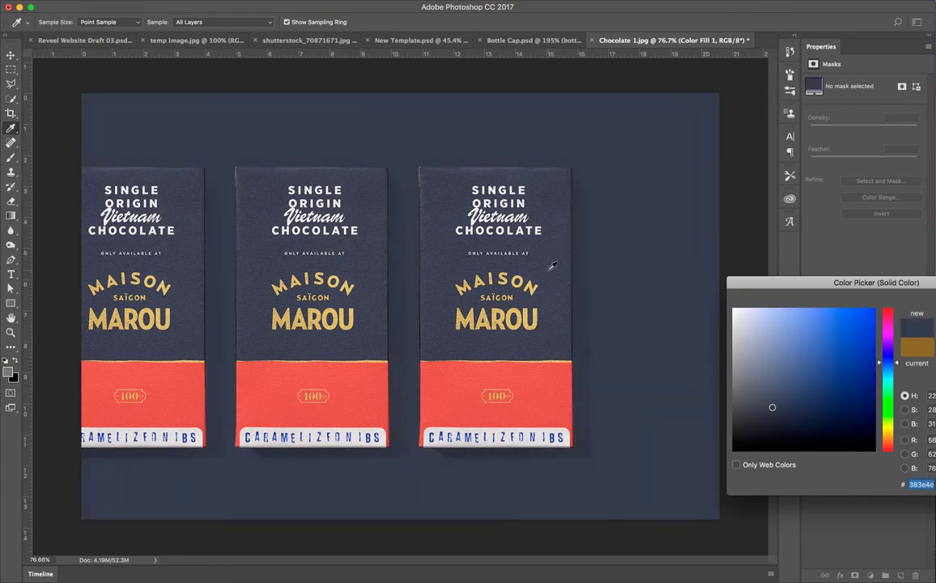
click(558, 252)
click(565, 261)
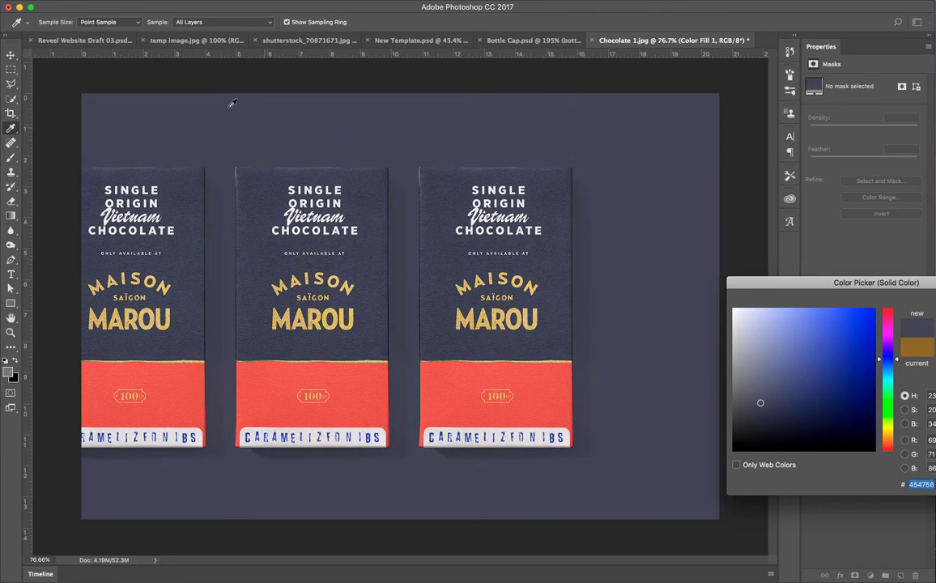
Set the Eyedropper sample size to 31 by 31 Average and resample the wrapper for a navy 414454 background.
click(110, 23)
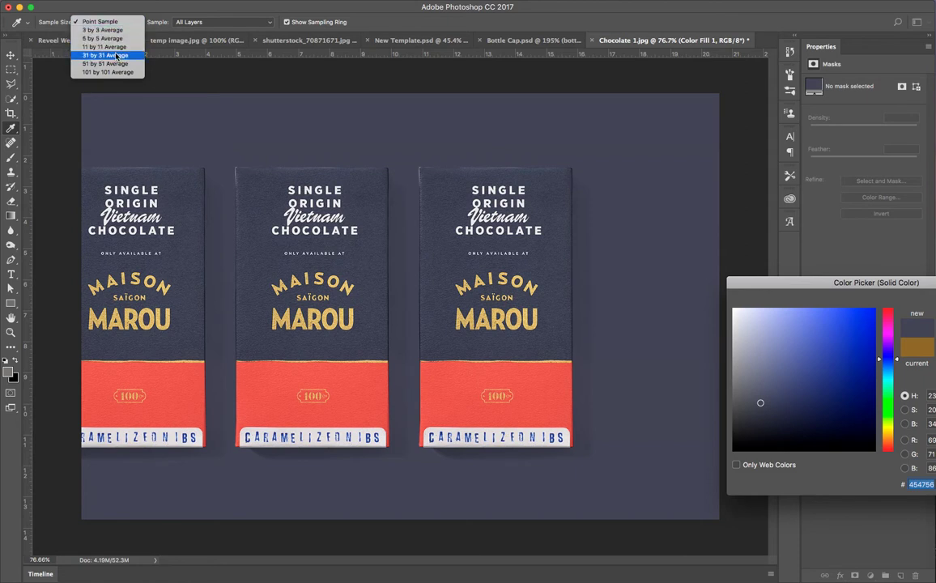
click(118, 56)
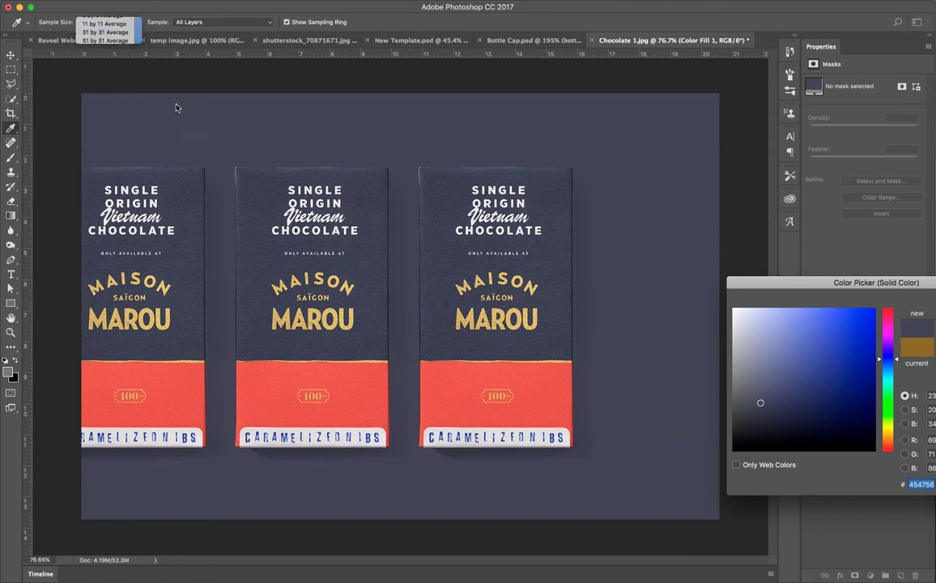
click(551, 261)
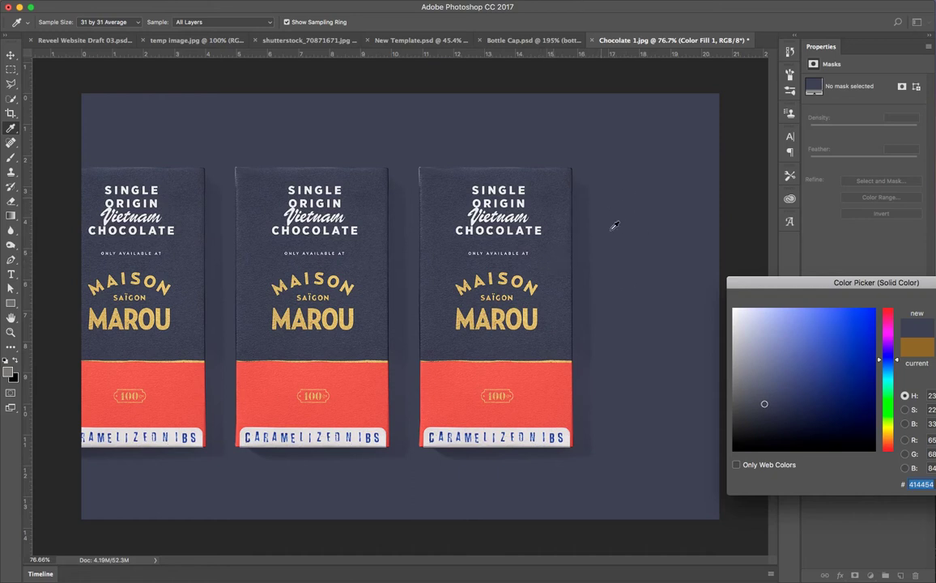
click(551, 384)
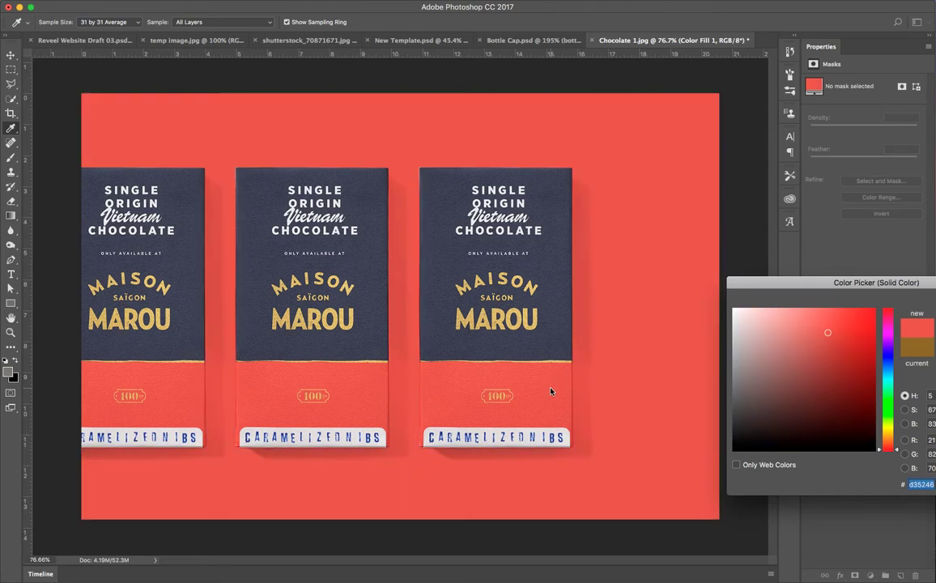
click(554, 264)
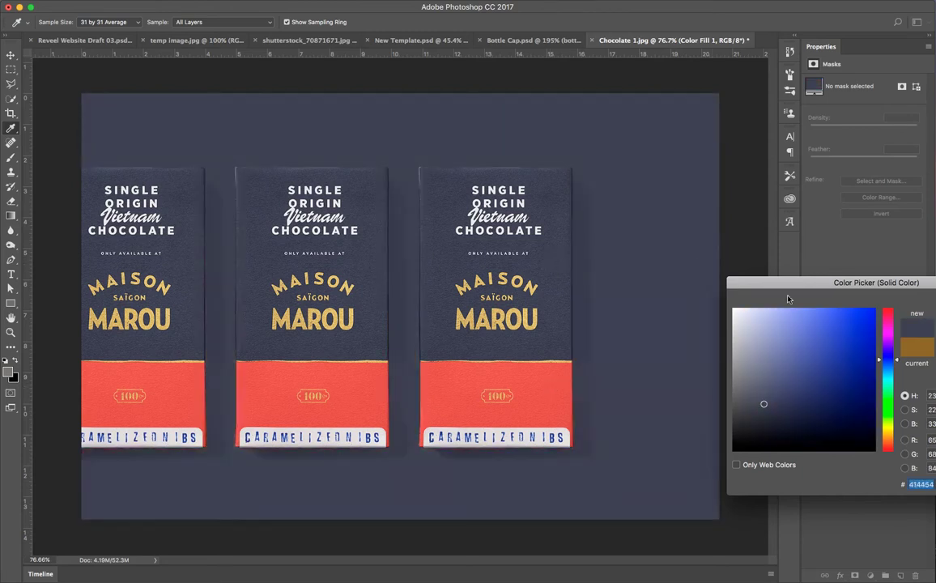
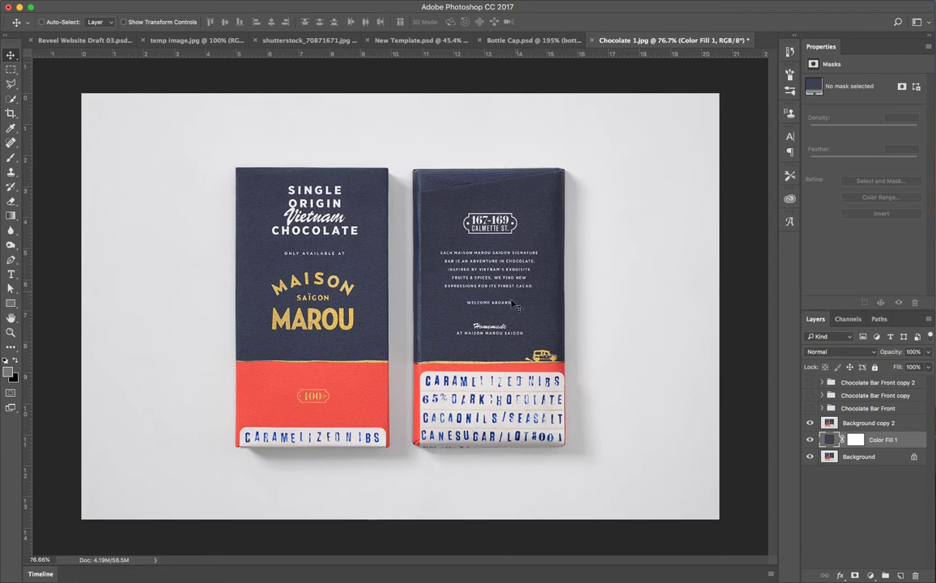
Load the Chocolate Bar Back path as a selection with 0.2 px feather and mask Background copy 2 with it.
click(885, 424)
click(879, 320)
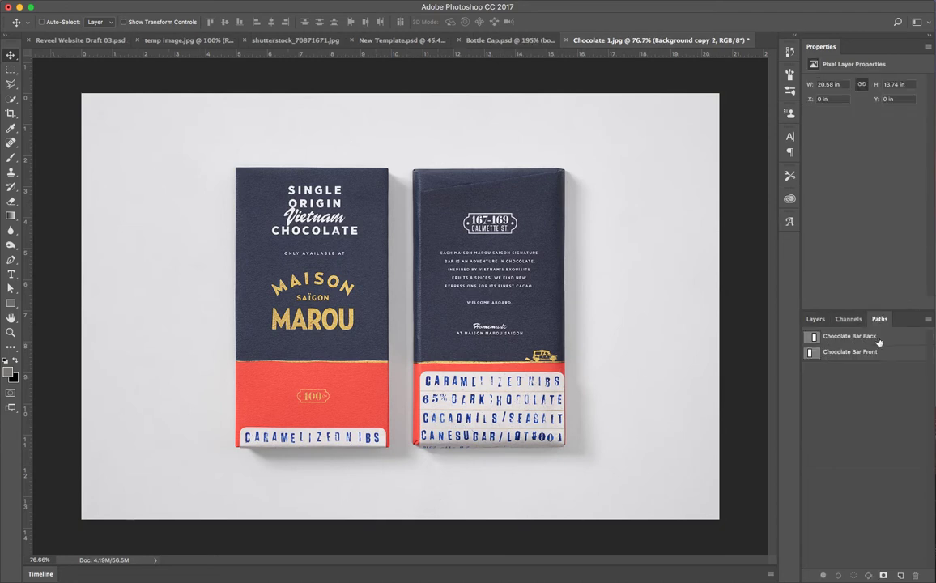
right_click(875, 341)
click(894, 367)
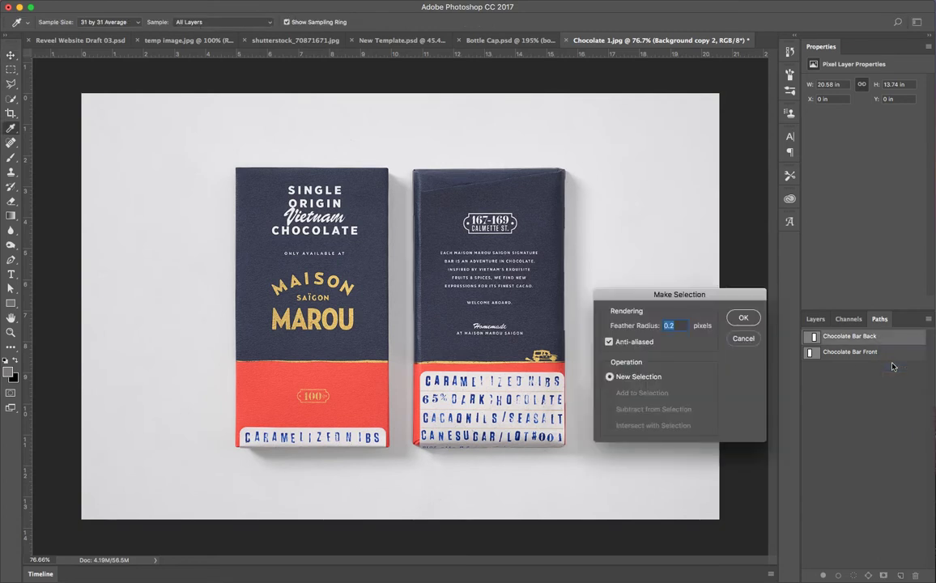
click(744, 318)
key(v)
click(816, 319)
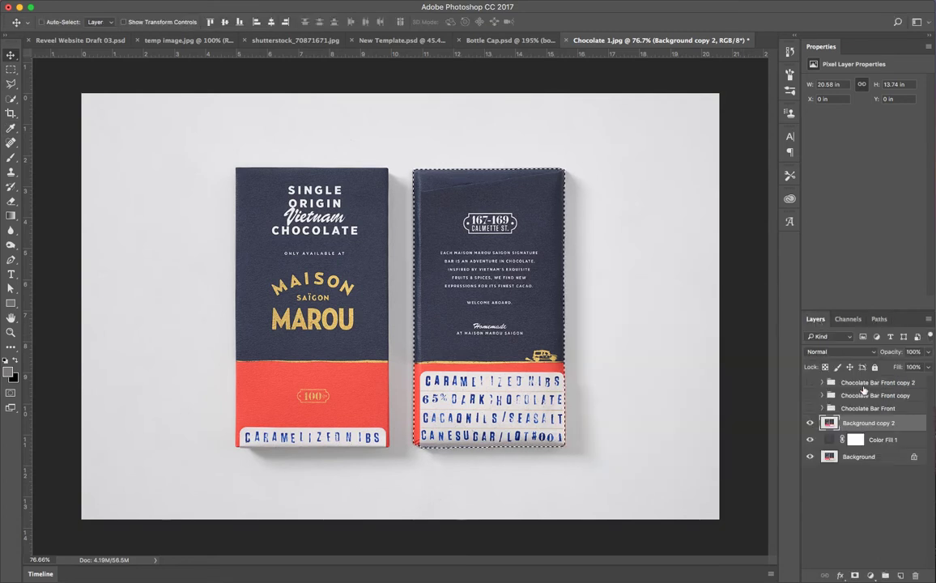
click(855, 577)
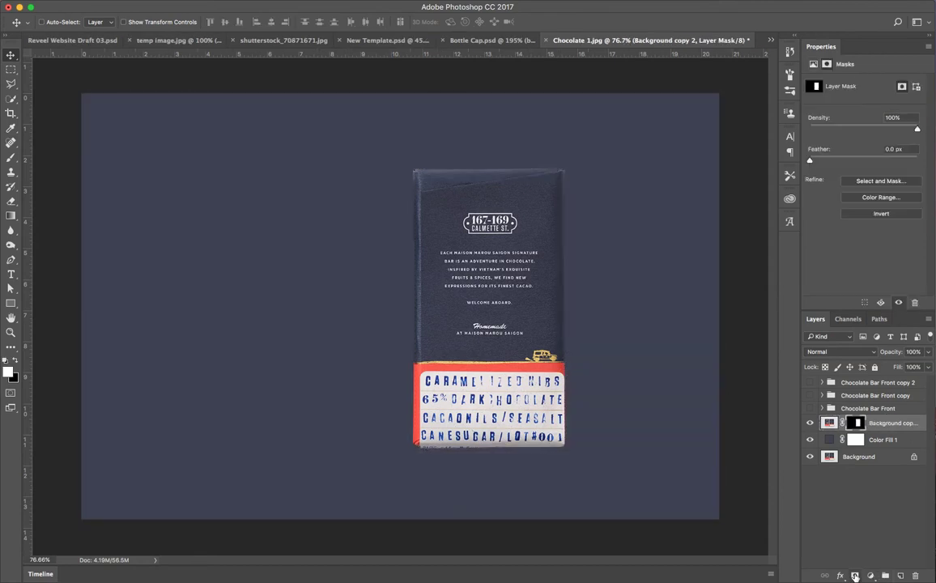
Duplicate the Background layer and place the copy between Color Fill 1 and the masked back bar layer.
click(868, 457)
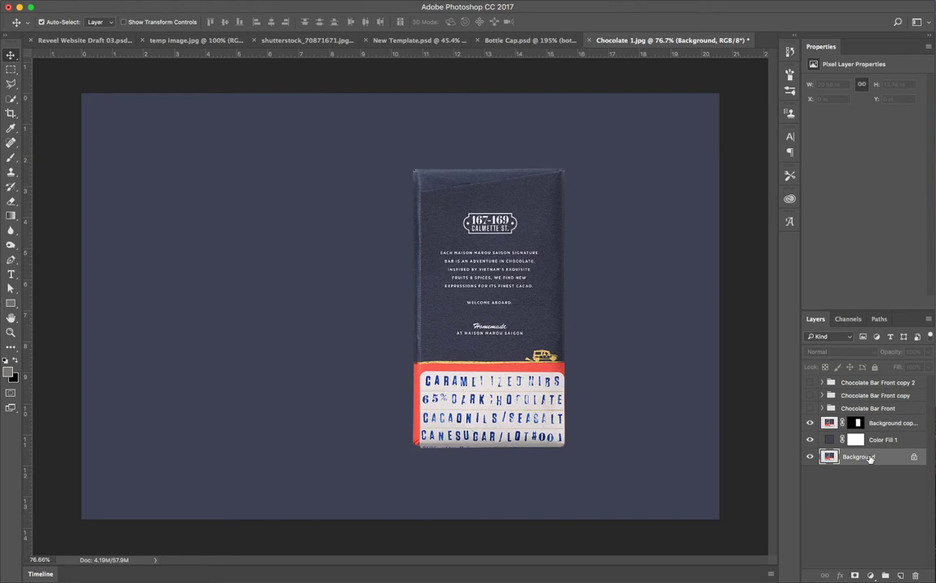
key(ctrl+j)
drag(870, 459, 886, 436)
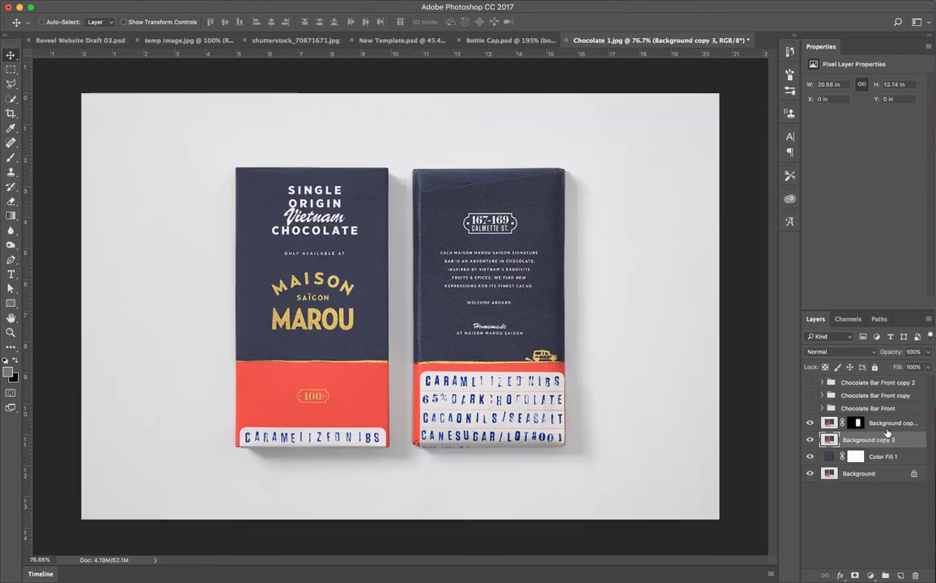
Outline the back bar and its shadow loosely with the Polygonal Lasso and mask Background copy 3 to that selection.
key(l)
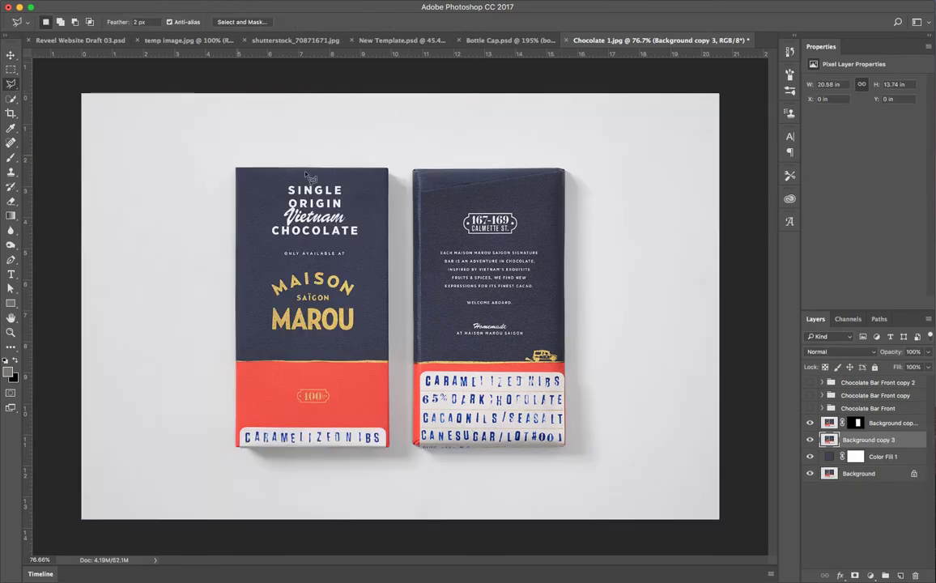
click(407, 162)
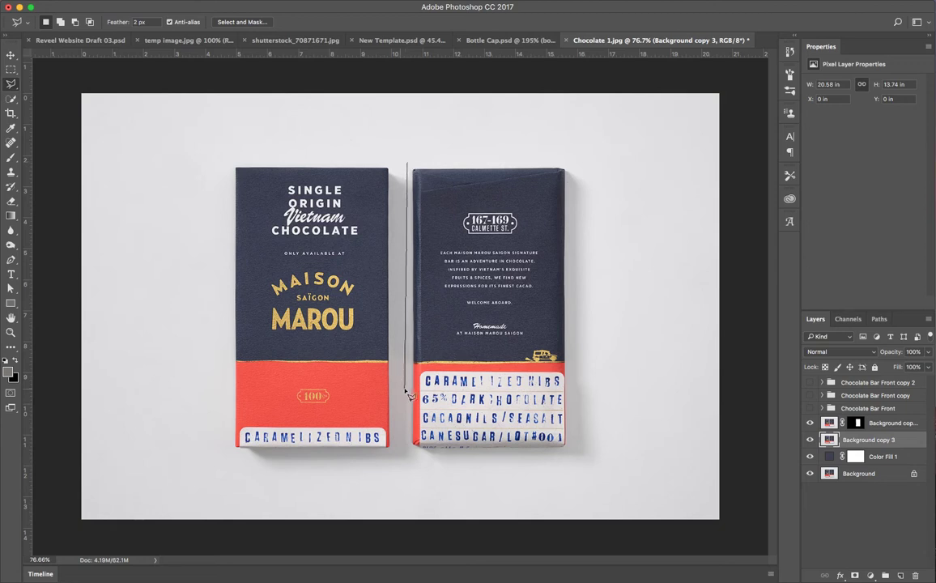
click(410, 469)
click(521, 486)
click(597, 472)
click(616, 409)
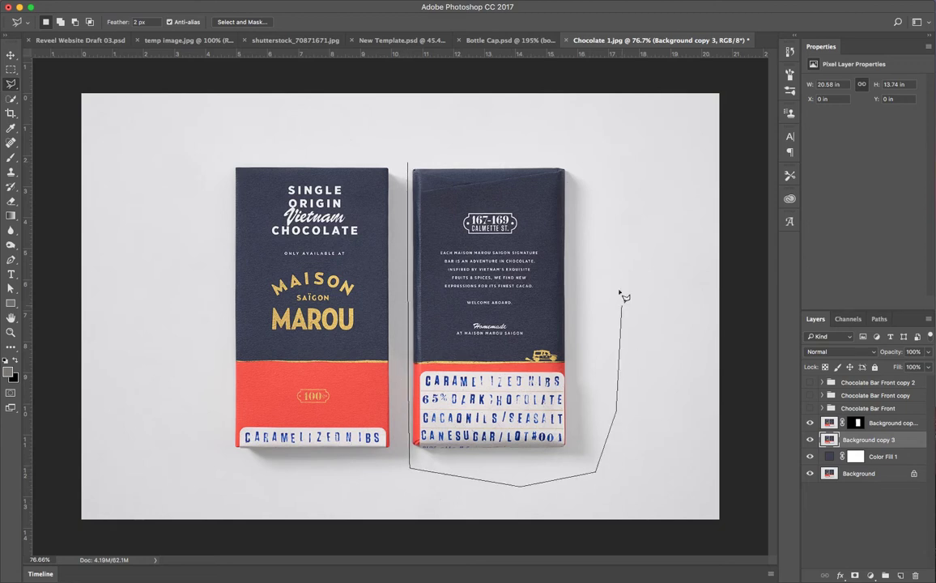
click(600, 160)
click(563, 145)
click(486, 149)
click(409, 162)
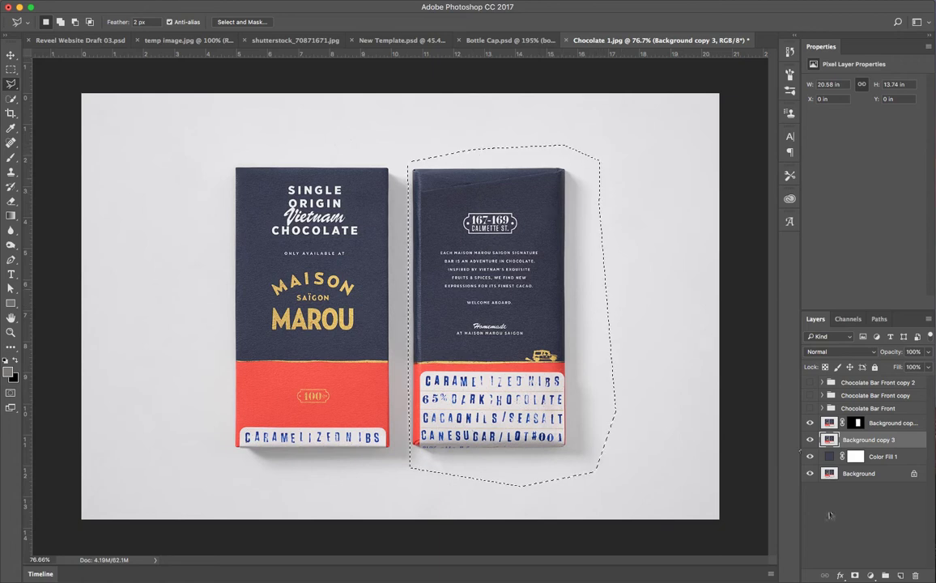
click(857, 573)
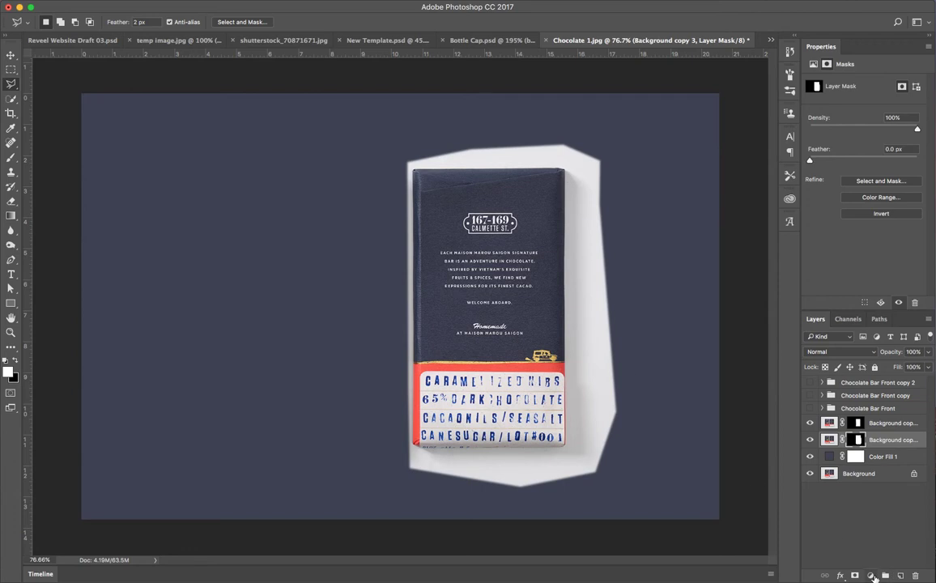
Set Background copy 3 to Multiply and clip a Levels adjustment to it with the white input level at 215.
click(839, 352)
click(754, 353)
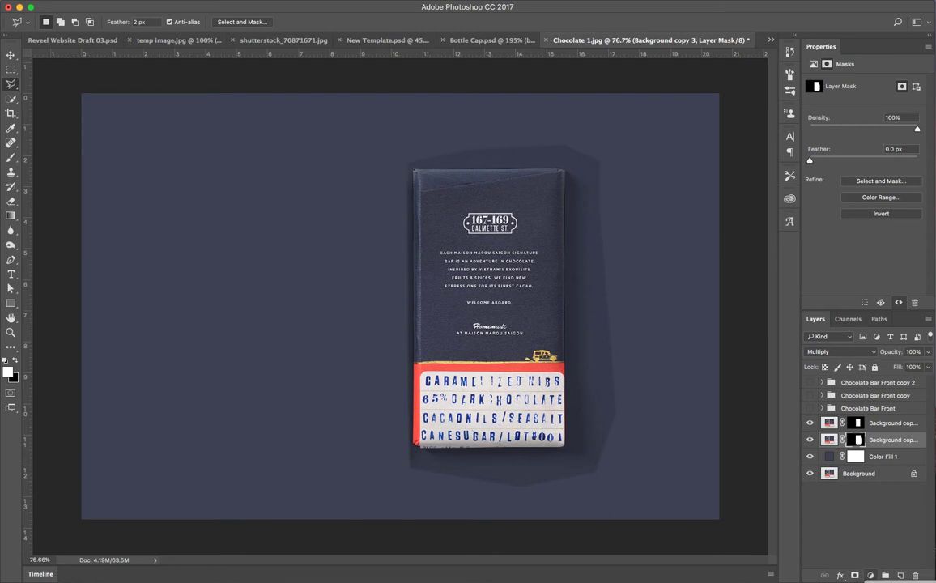
click(872, 575)
click(778, 274)
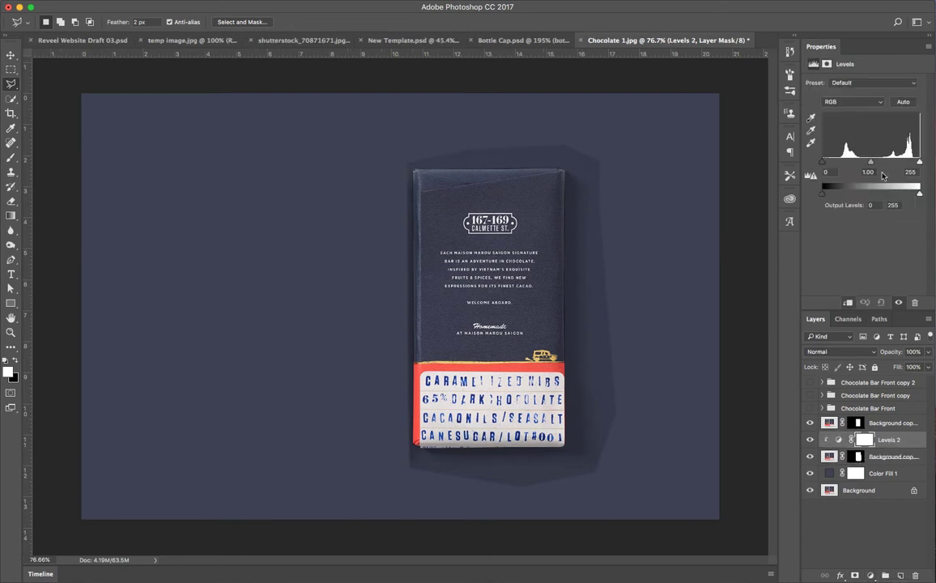
mouse_move(919, 165)
mouse_down()
mouse_move(901, 164)
mouse_move(924, 166)
mouse_up()
drag(920, 163, 902, 163)
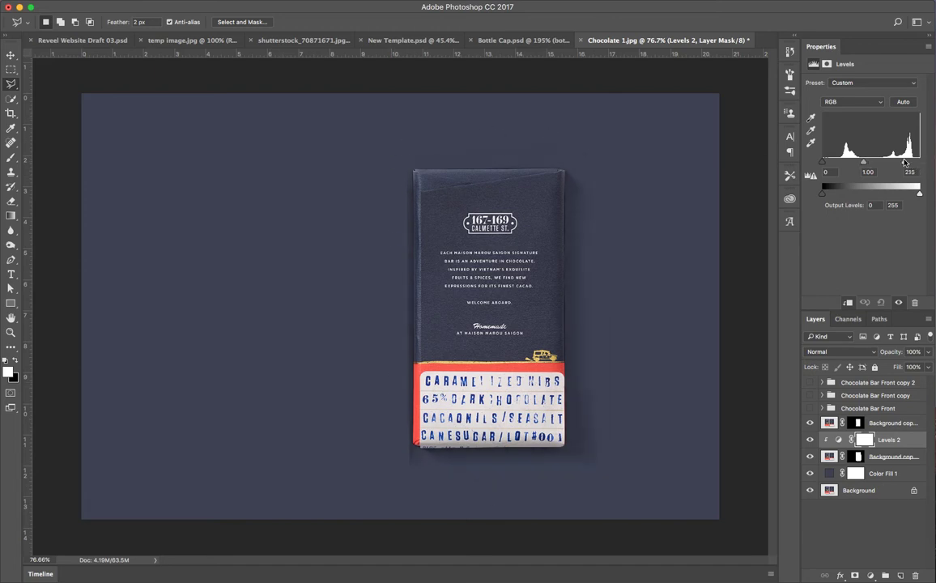
Group the two back bar layers with Levels 2 and name the group "Chocolate Bar Back".
click(883, 458)
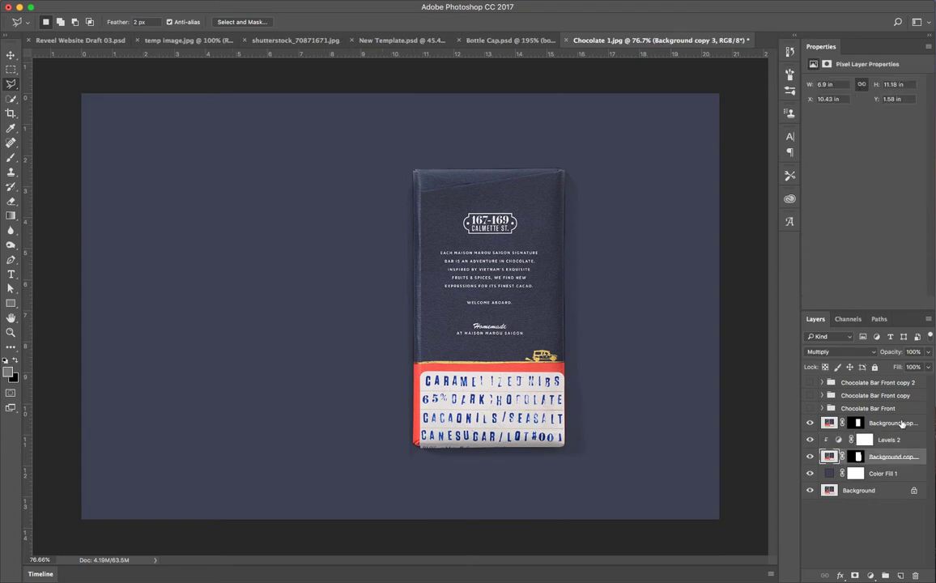
super+click(881, 460)
key(super+g)
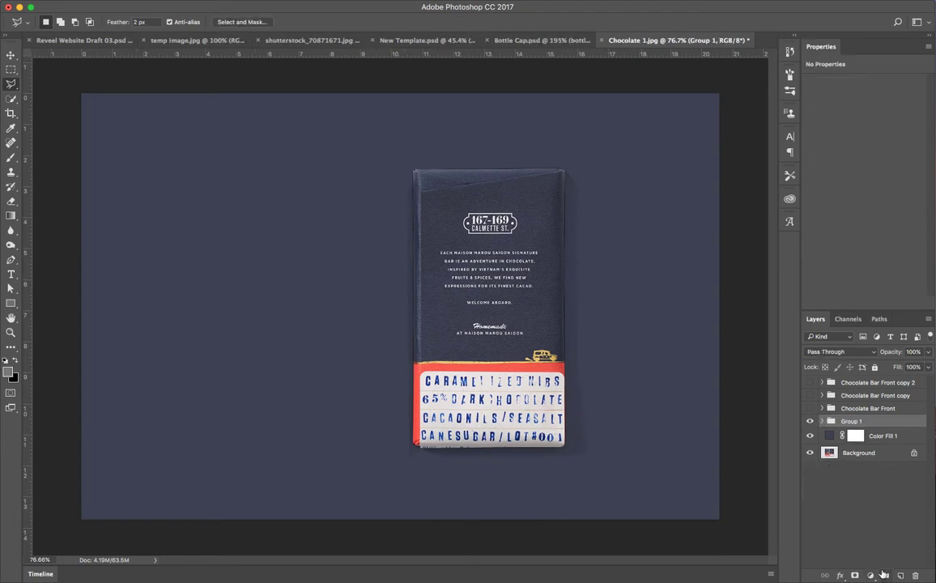
double_click(869, 424)
text(Chocolate Bar Back)
key(Return)
Show the three Chocolate Bar Front groups and move the back bar to the end of the row beside them.
drag(810, 408, 810, 383)
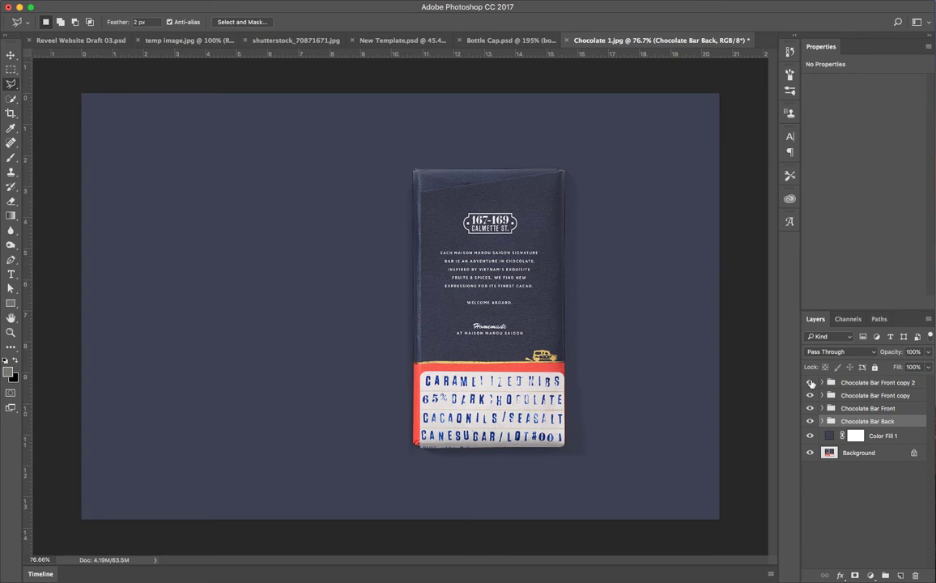
click(11, 55)
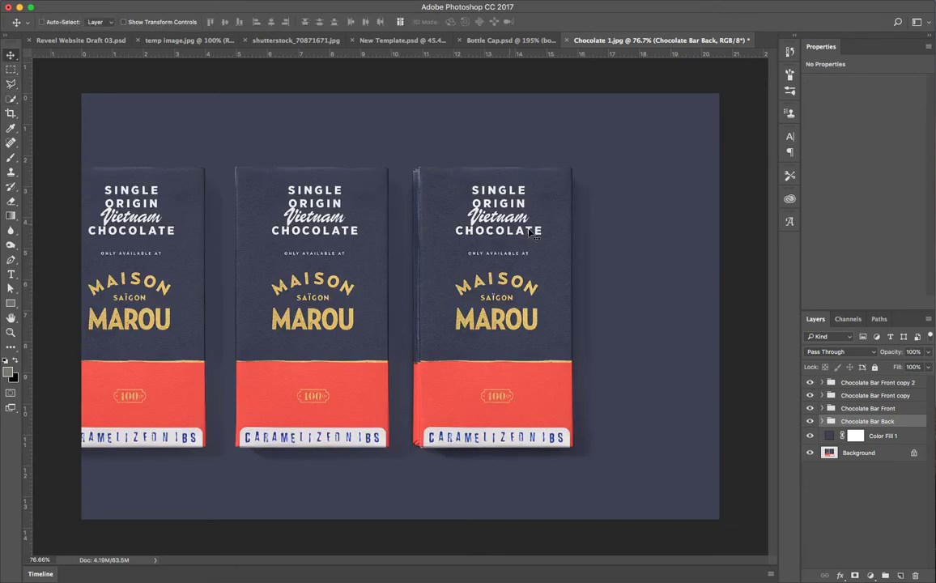
drag(478, 260, 644, 265)
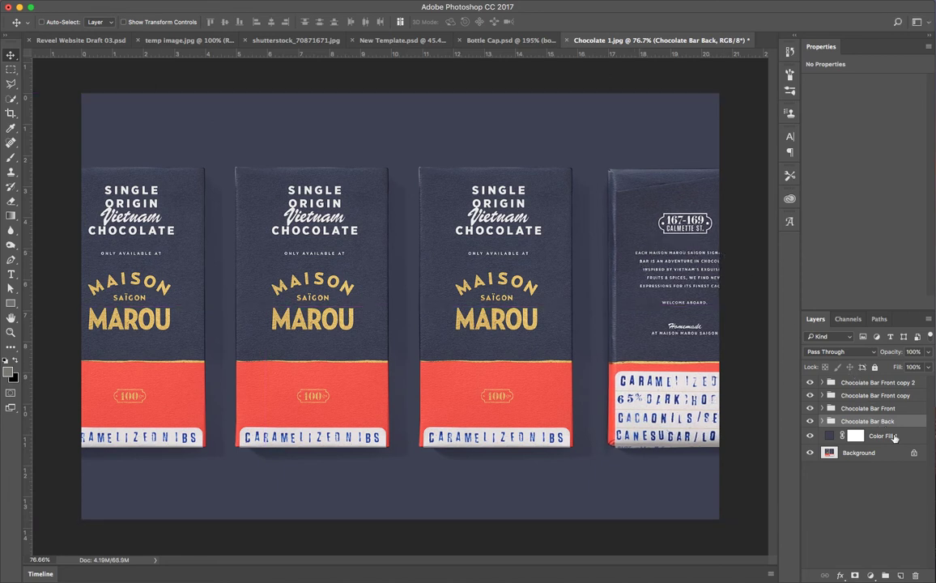
Draw a 1613 × 322 px rectangle above Color Fill 1, spanning the canvas width behind the upper part of the bars.
key(alt+bracketleft)
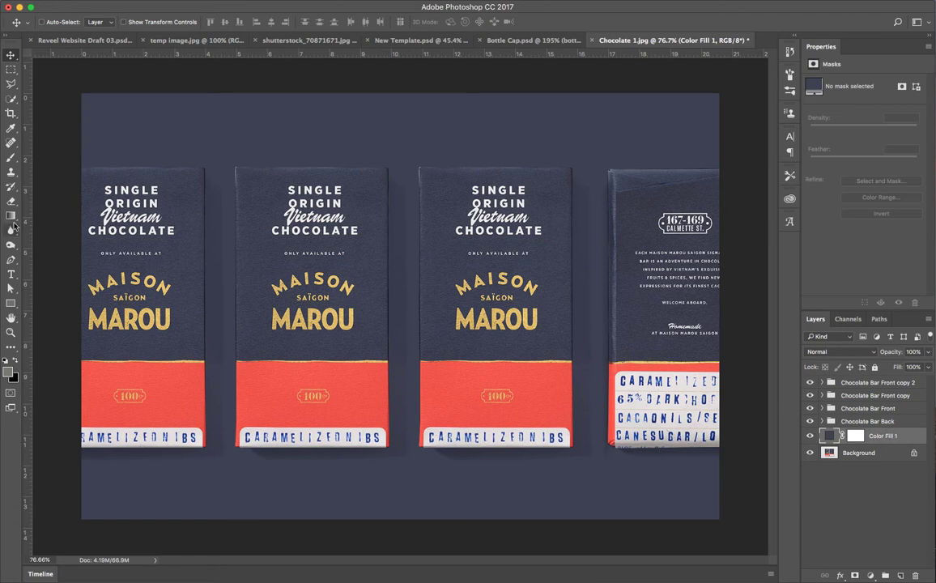
click(13, 303)
drag(65, 88, 759, 226)
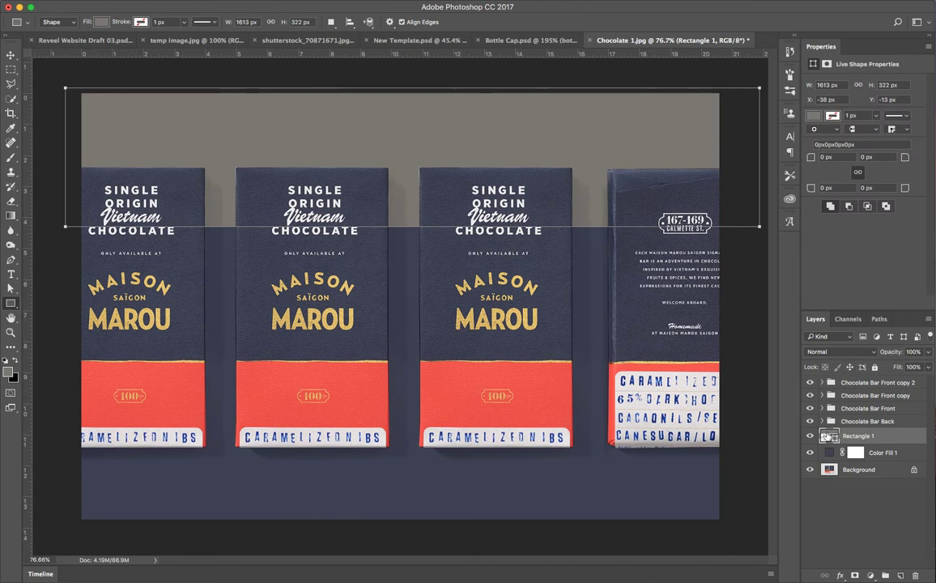
Fill the rectangle with the red #d45347 sampled from the lower band of the third chocolate bar.
click(814, 115)
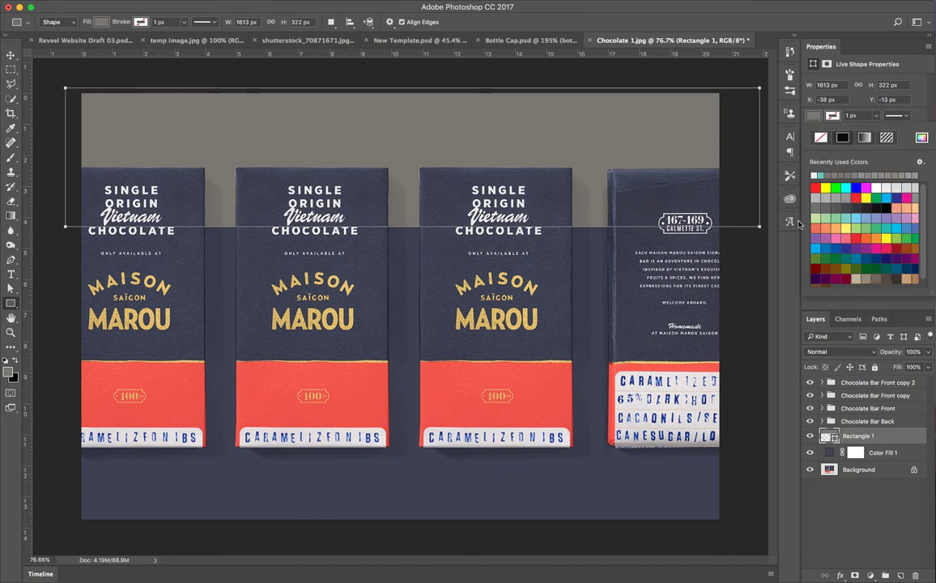
click(922, 137)
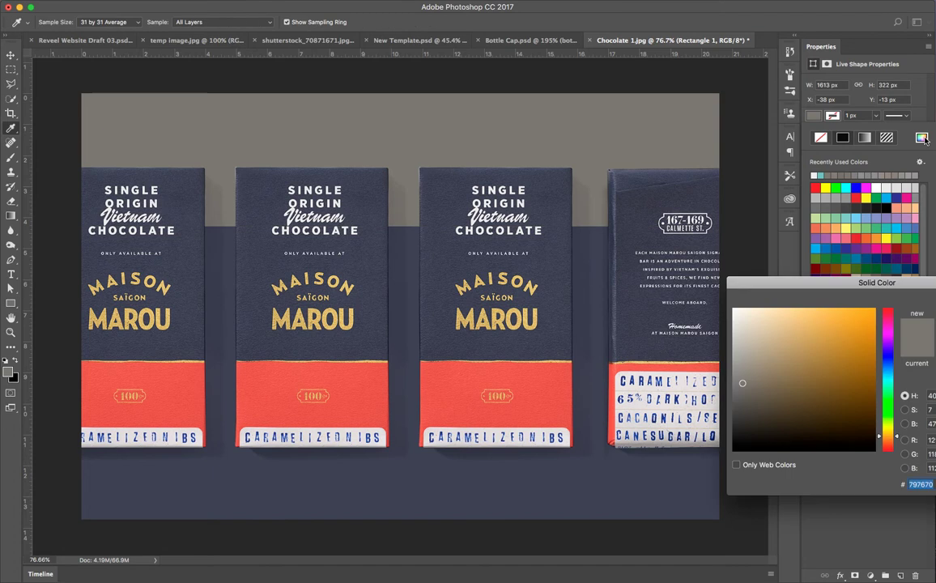
click(545, 384)
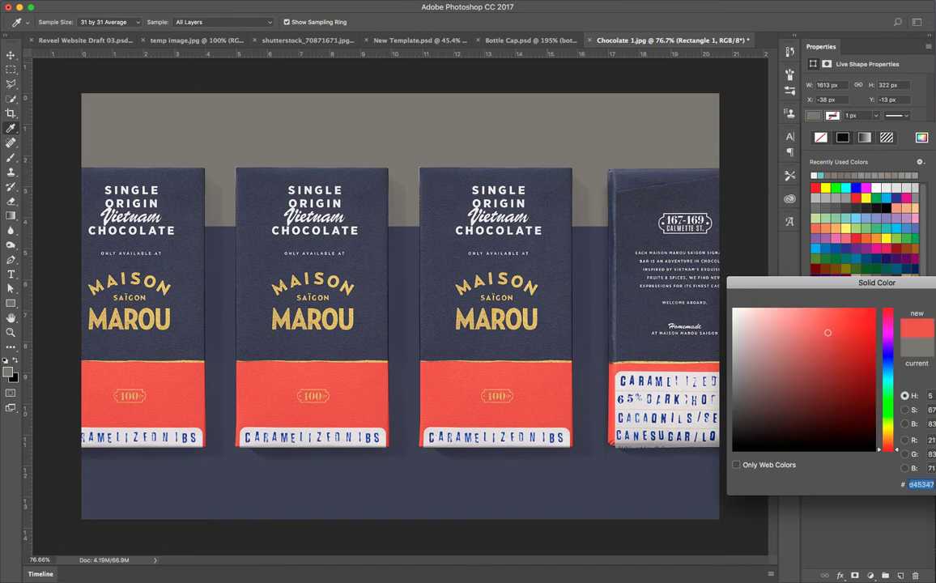
key(Return)
click(10, 54)
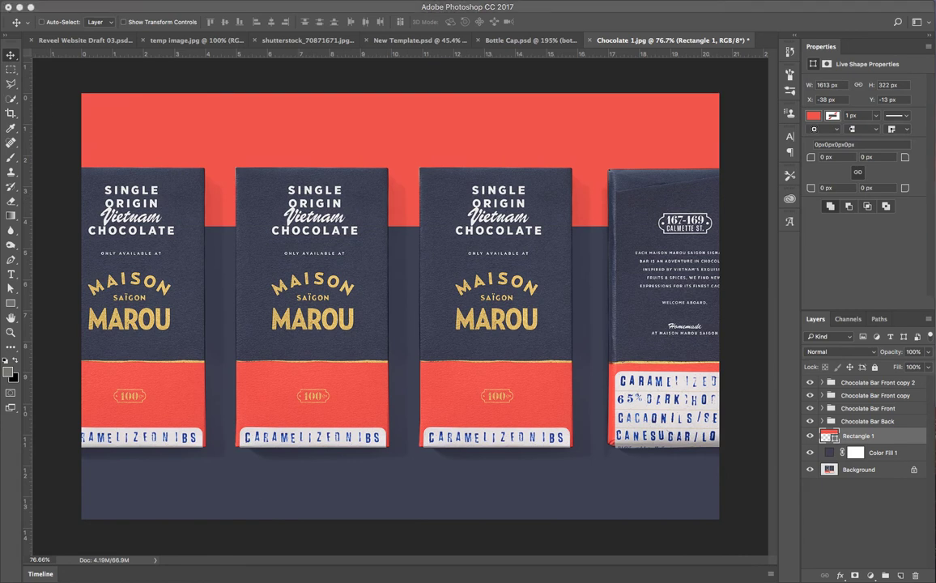
Place Marble Texture.jpg above Rectangle 1, positioned at X 741 px, Y 292 px behind the bars, and compare the background with and without it.
drag(422, 579, 337, 252)
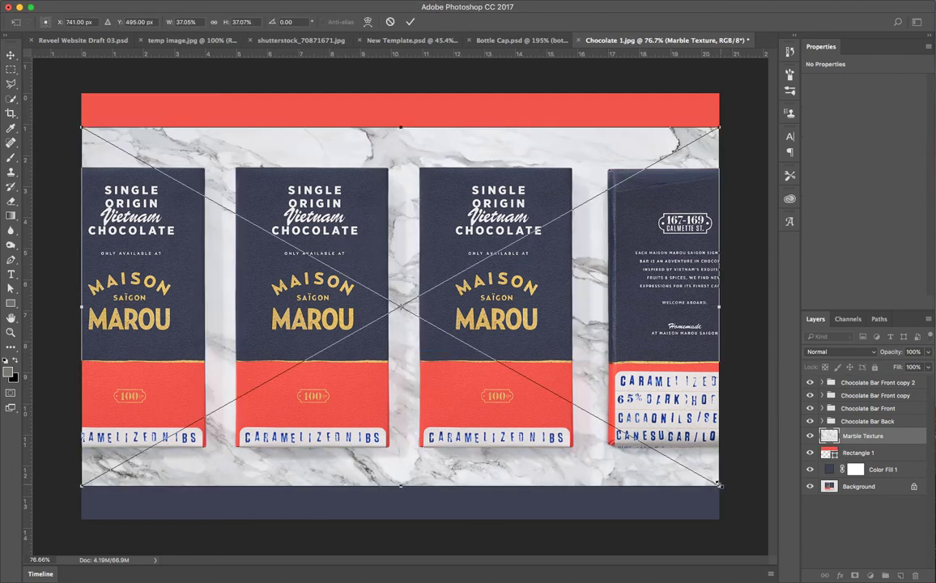
drag(692, 481, 679, 391)
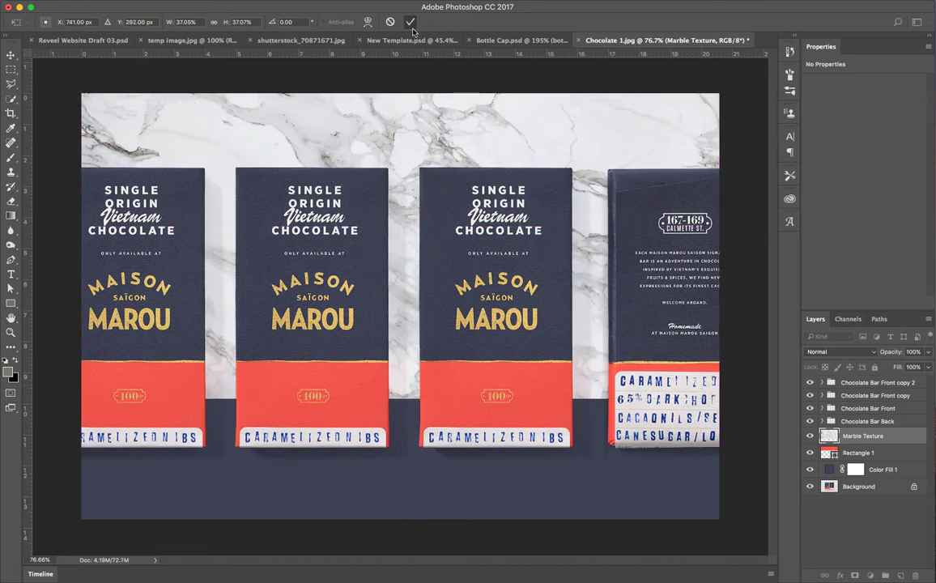
click(412, 24)
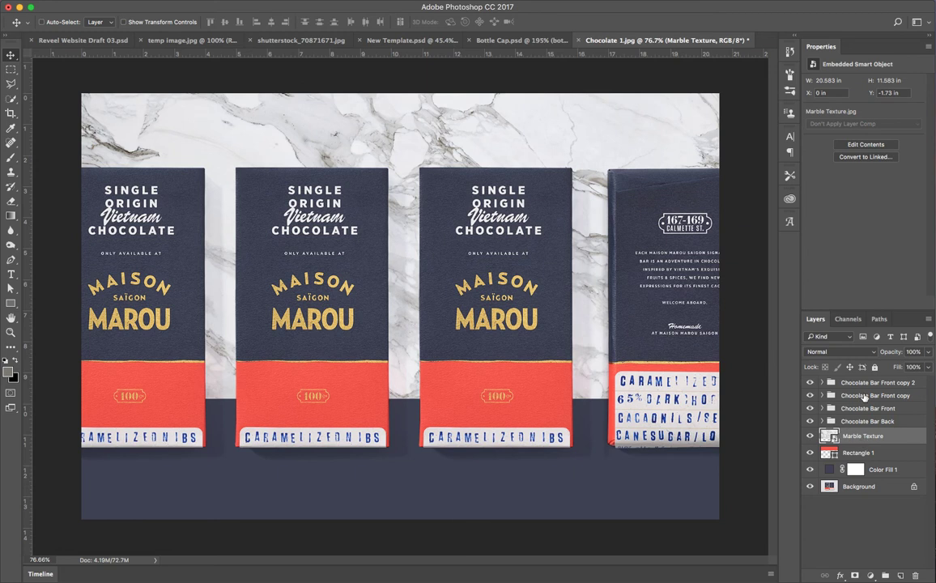
click(810, 436)
click(810, 436)
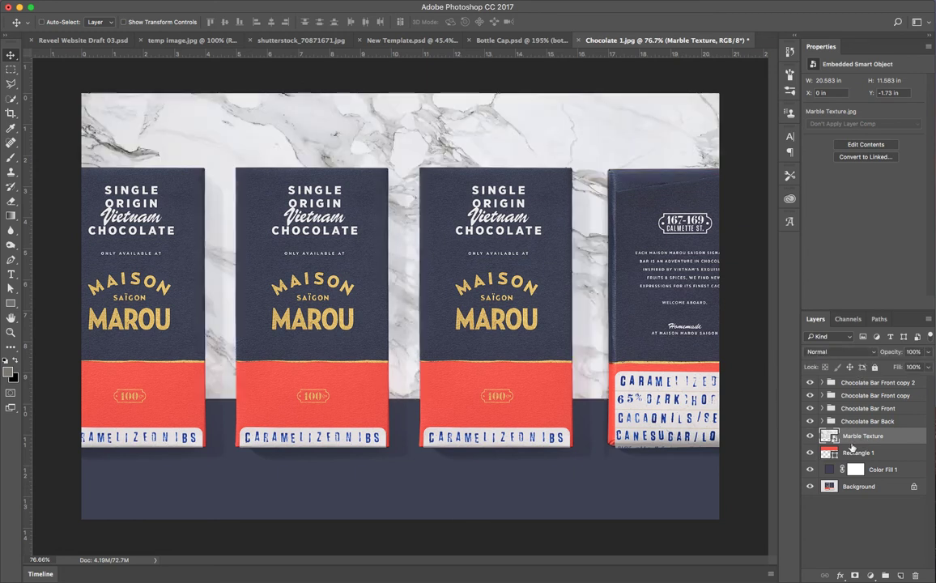